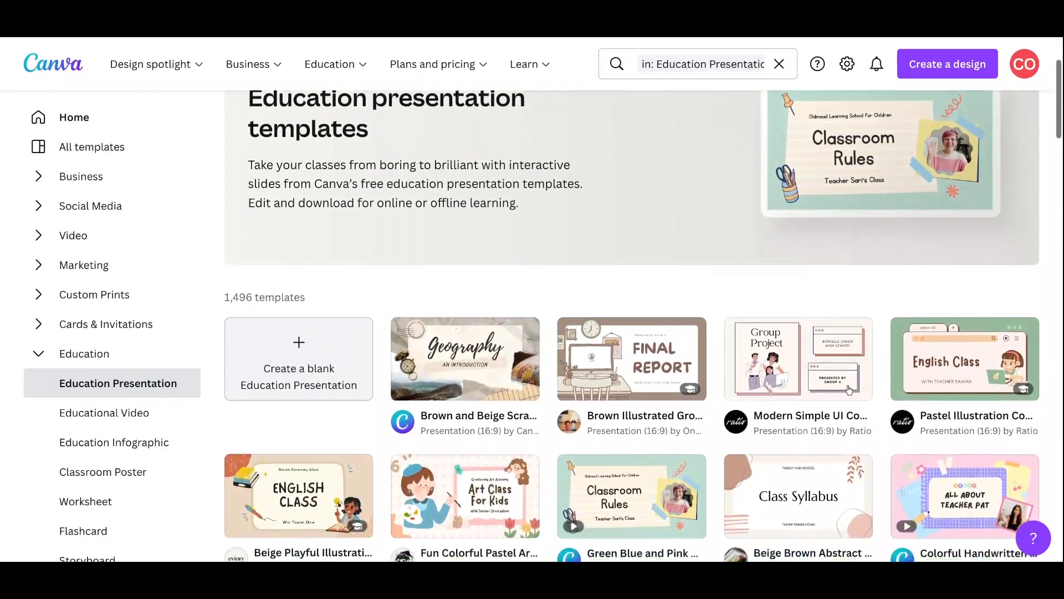
pyautogui.scroll(-5, 848, 389)
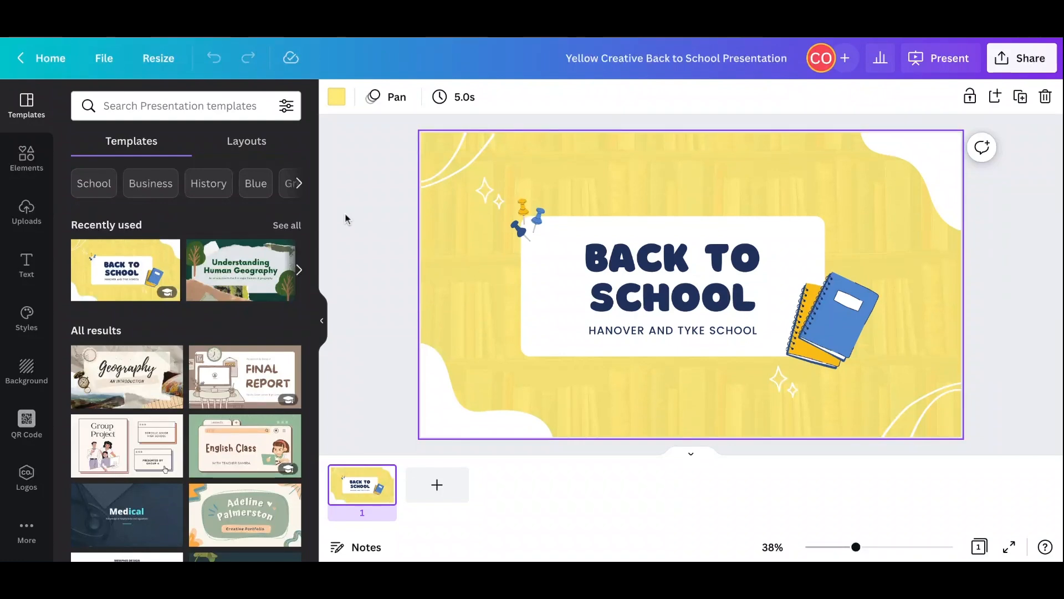
# - Open the Yellow Creative Back to School template's page layouts and add a second page with the "Welcome to our class" layout
pyautogui.click(133, 278)
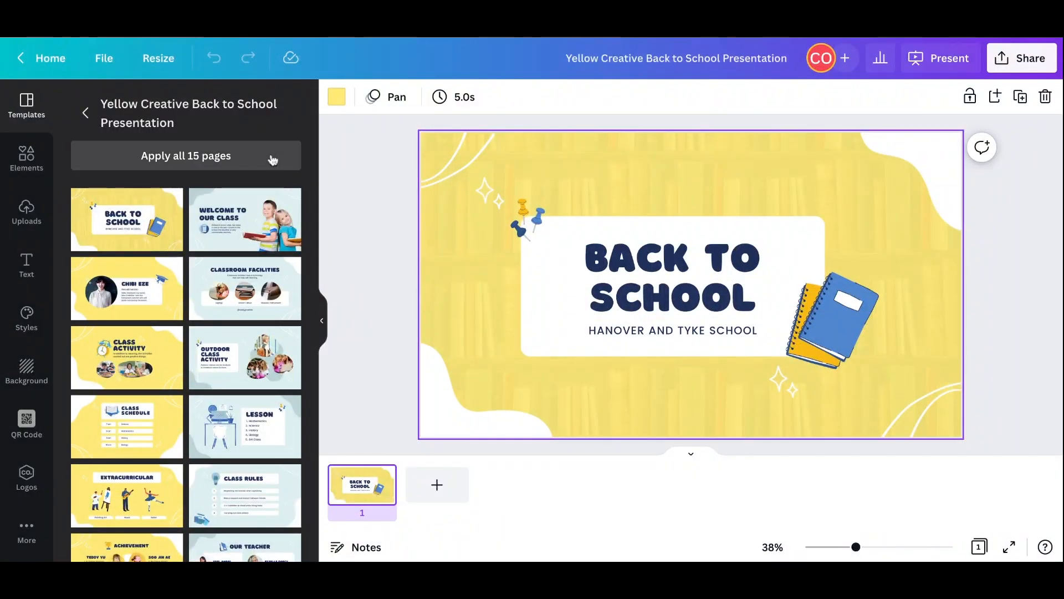
pyautogui.click(438, 485)
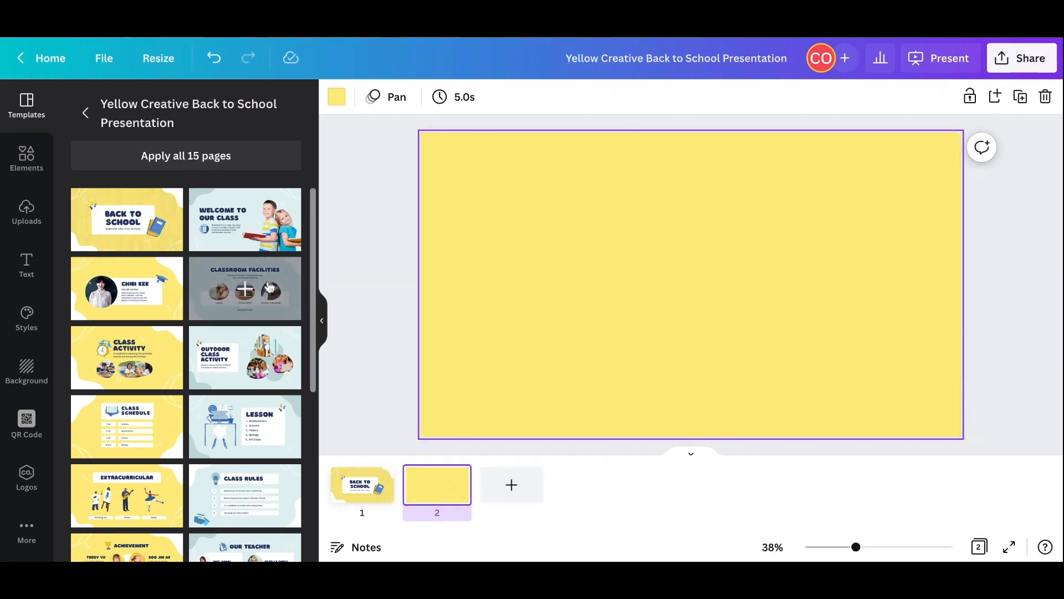
pyautogui.click(250, 233)
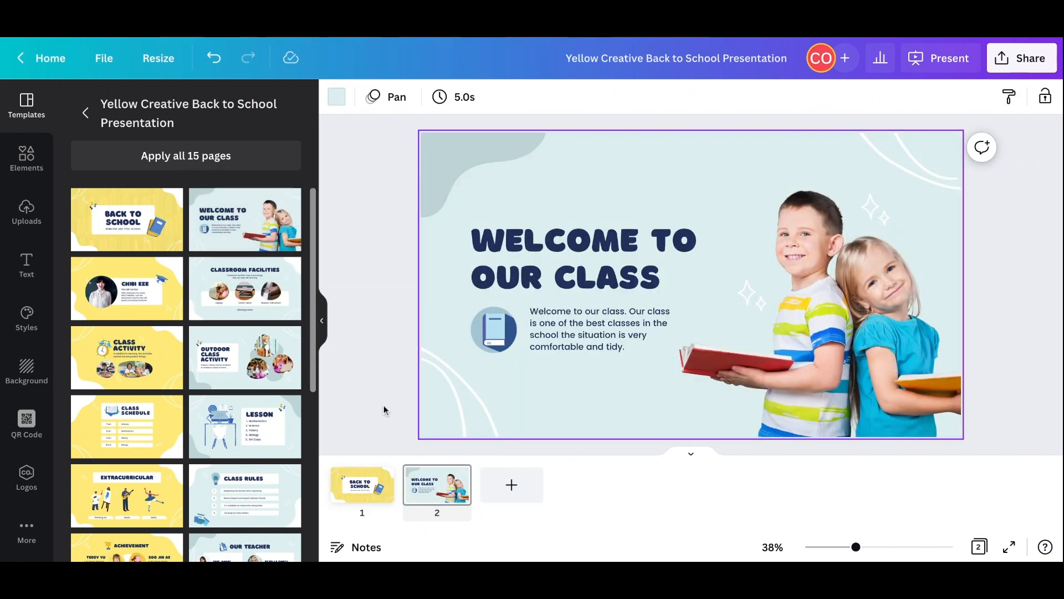
# - Add a third page with the "Our Teacher" layout and a fourth page with the "Class Rules" layout
pyautogui.click(510, 485)
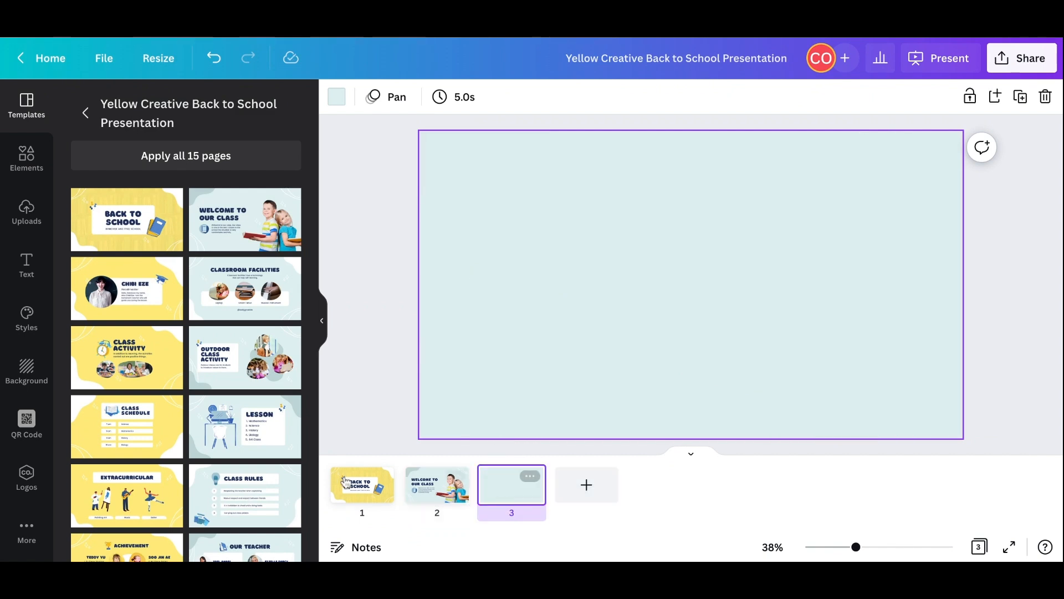
pyautogui.scroll(-2, 288, 491)
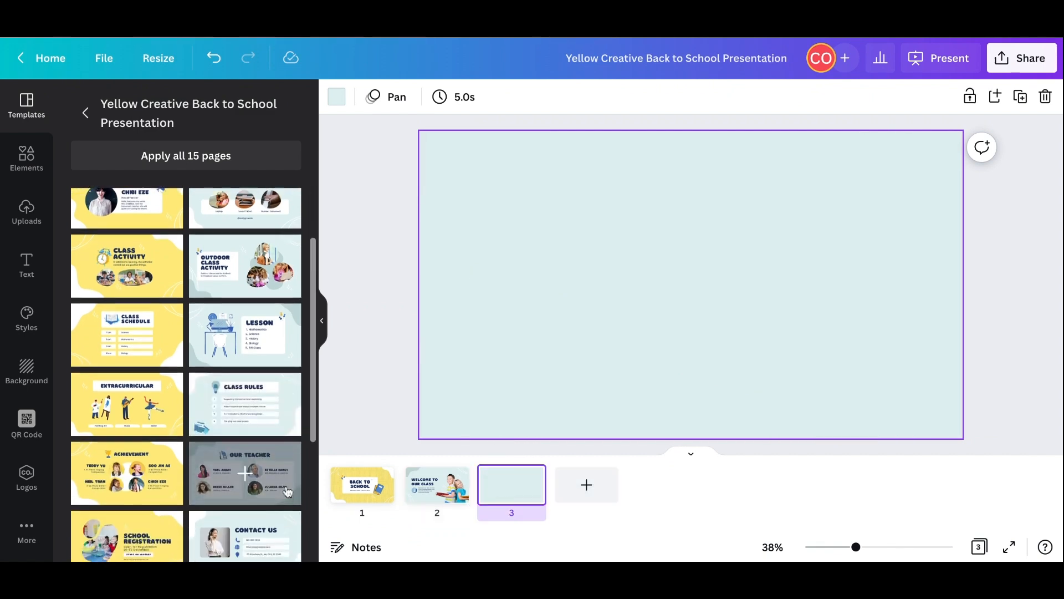
pyautogui.click(286, 456)
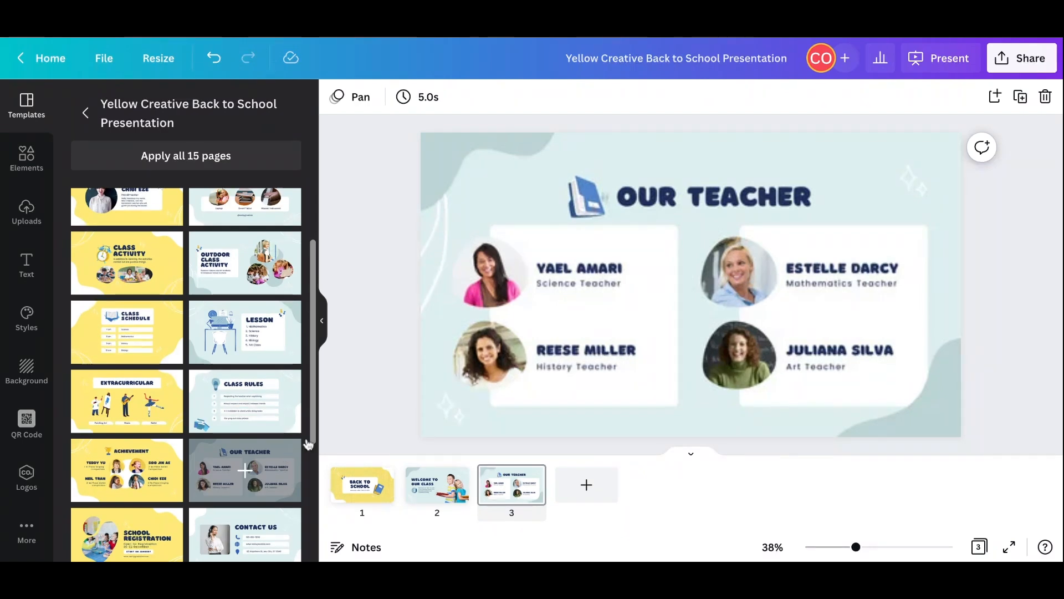
pyautogui.click(568, 496)
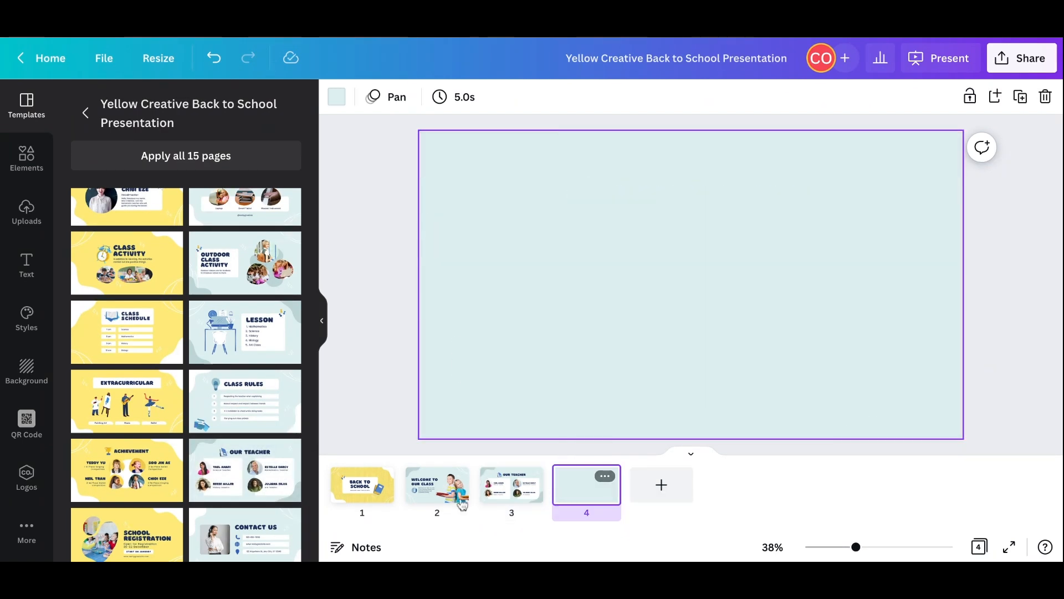
pyautogui.click(277, 404)
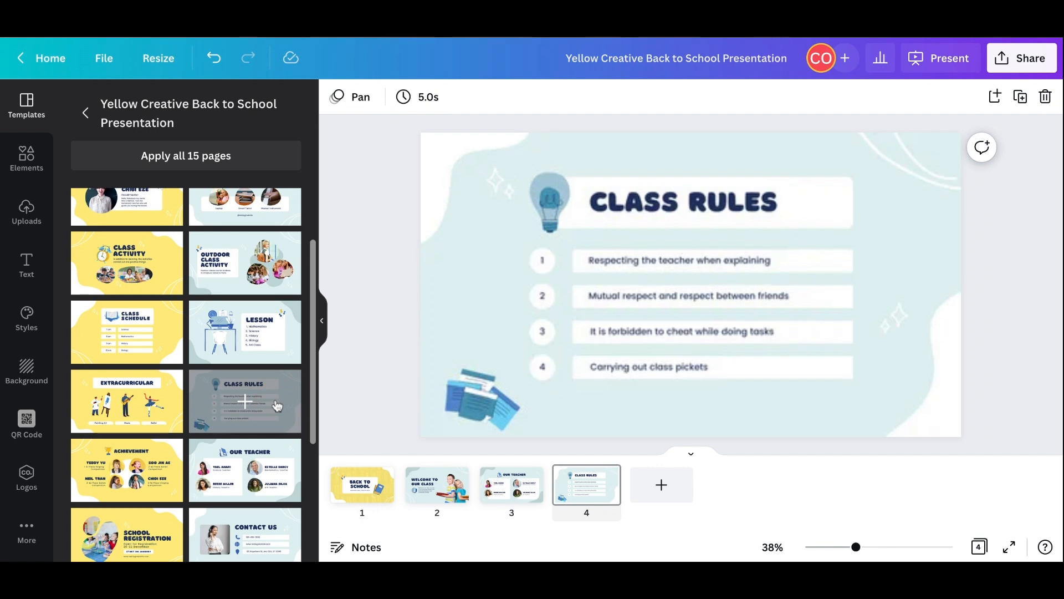
# - Add a fifth page with the "Class Schedule" layout from the same template
pyautogui.click(659, 492)
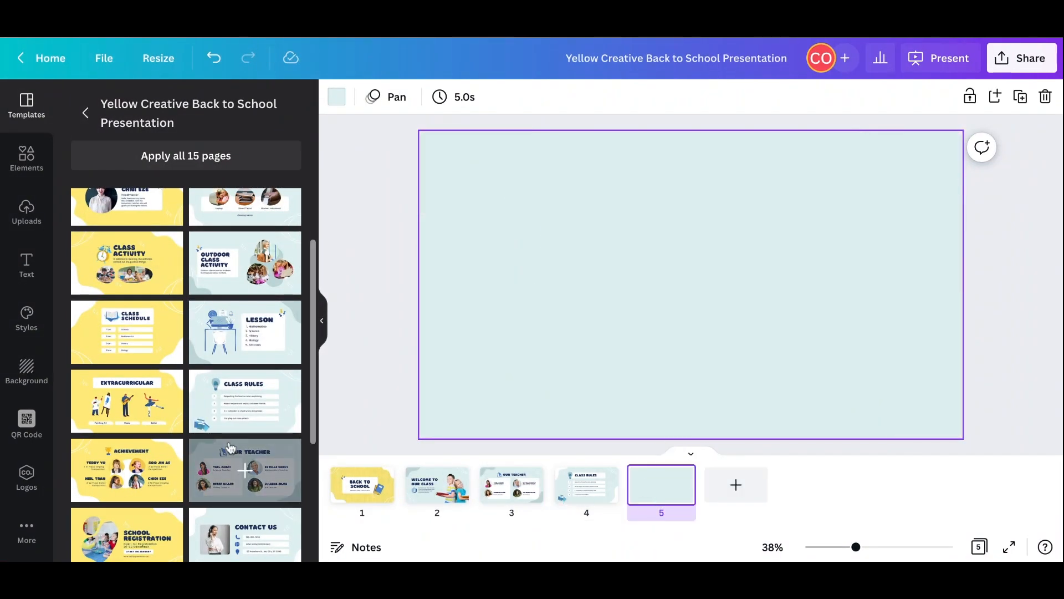
pyautogui.scroll(-2, 231, 447)
pyautogui.scroll(3, 230, 447)
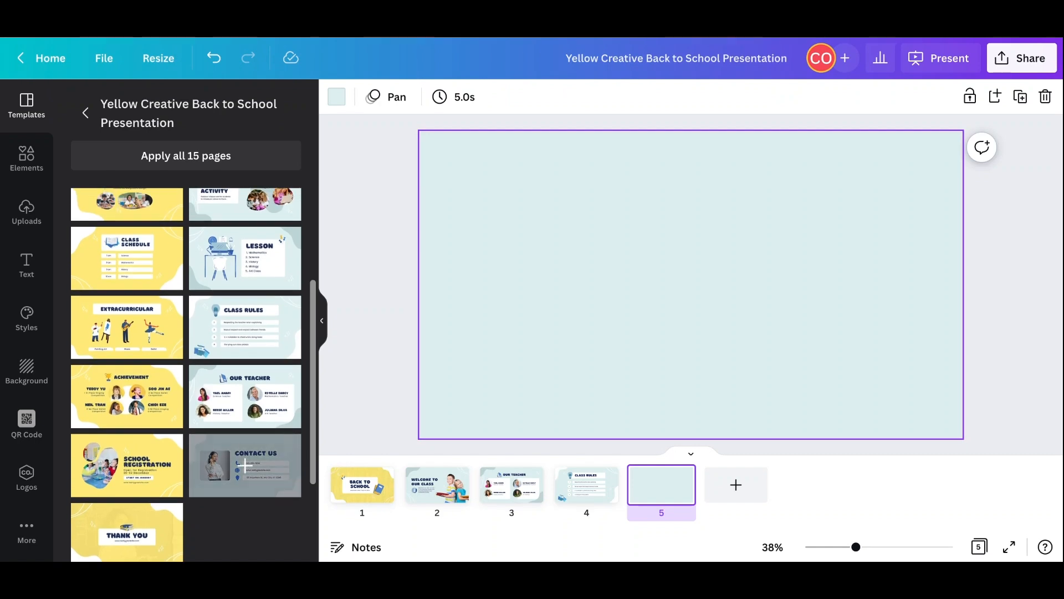
pyautogui.scroll(2, 242, 427)
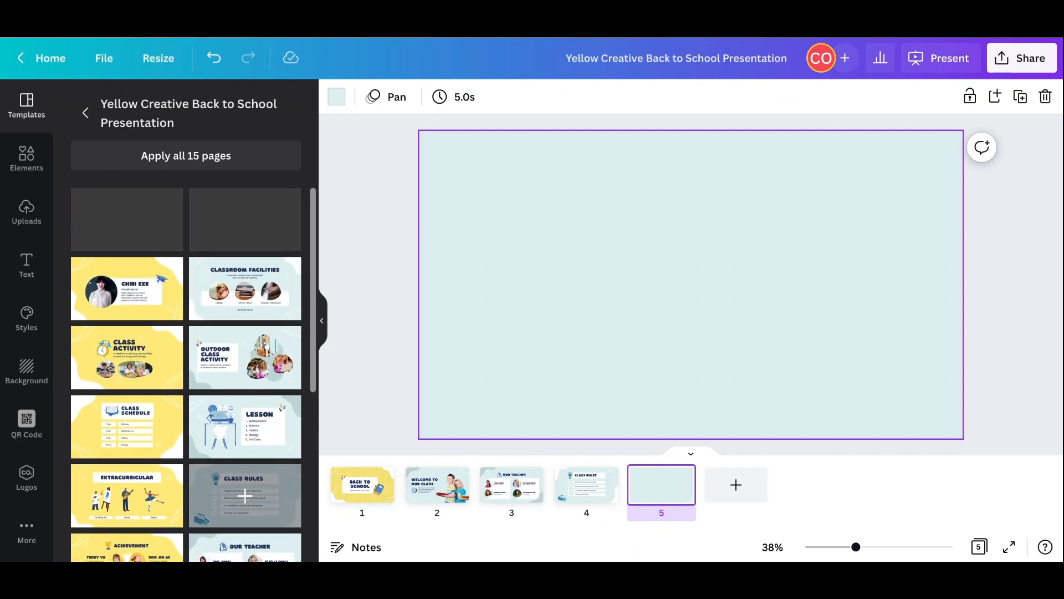
pyautogui.click(147, 427)
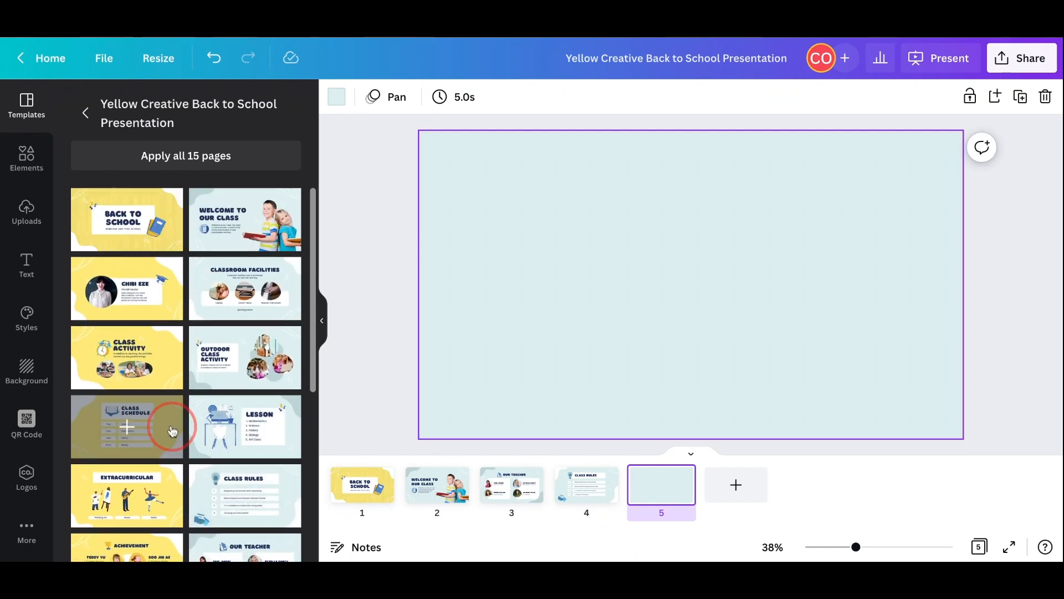
# - Try the recently used green-and-pink palette on the first page, then recolour it with the dark, pink, yellow, cream, orange and teal palette
pyautogui.click(359, 476)
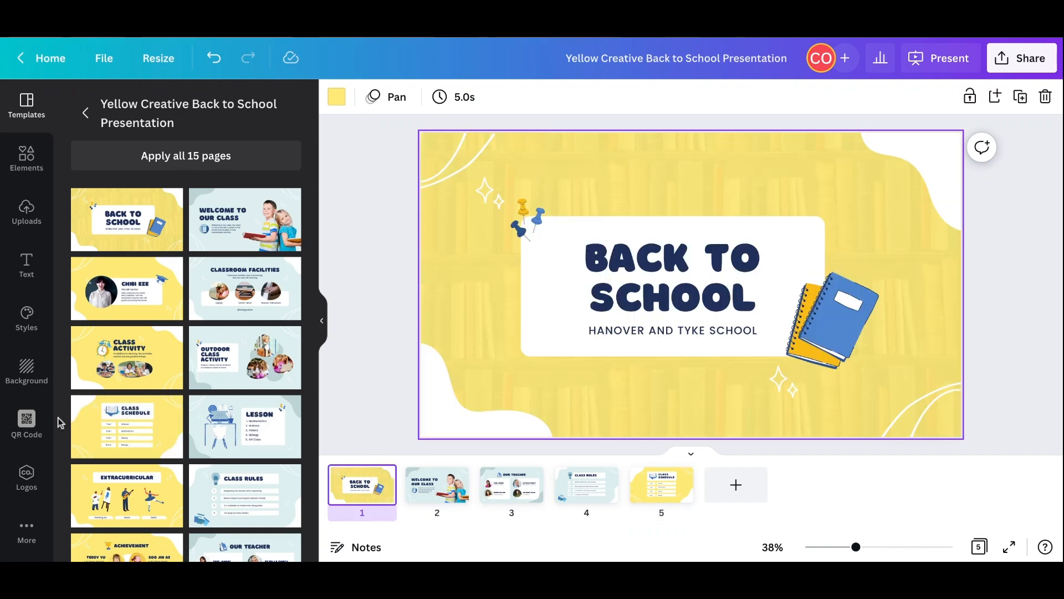
pyautogui.click(31, 331)
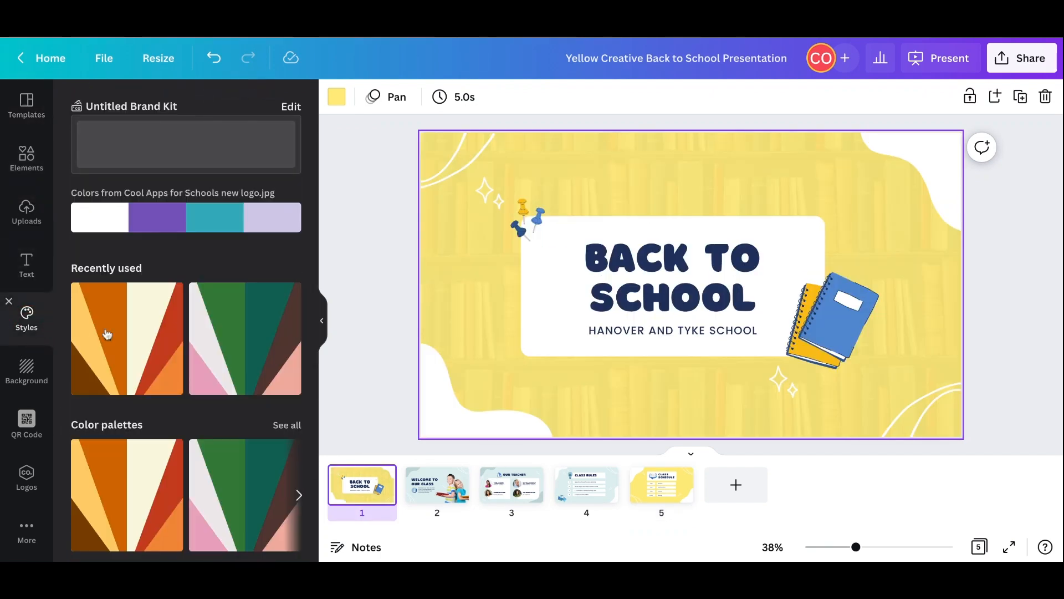
pyautogui.click(239, 352)
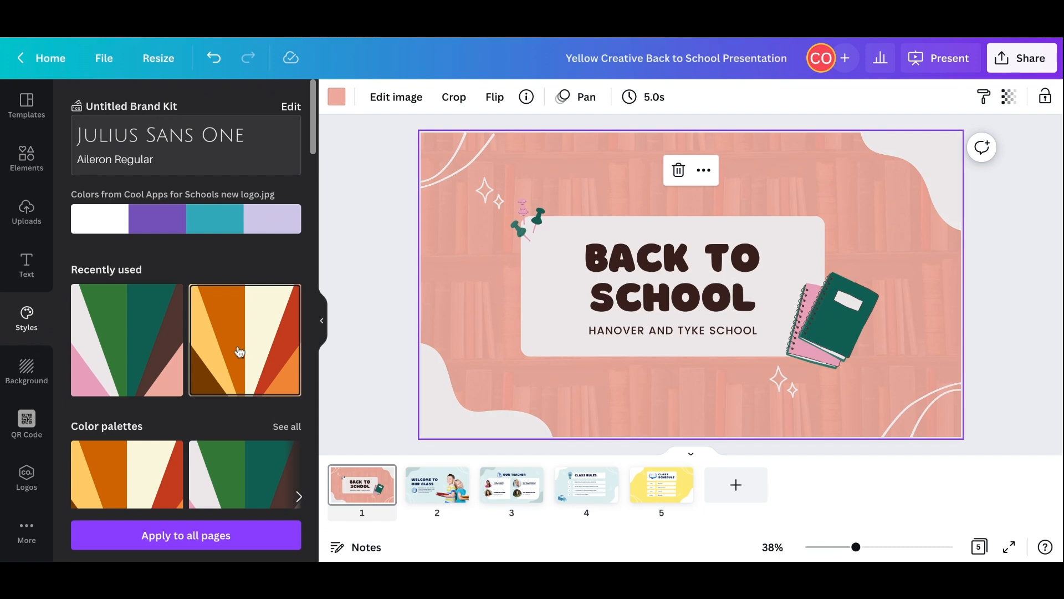
pyautogui.scroll(-5, 240, 351)
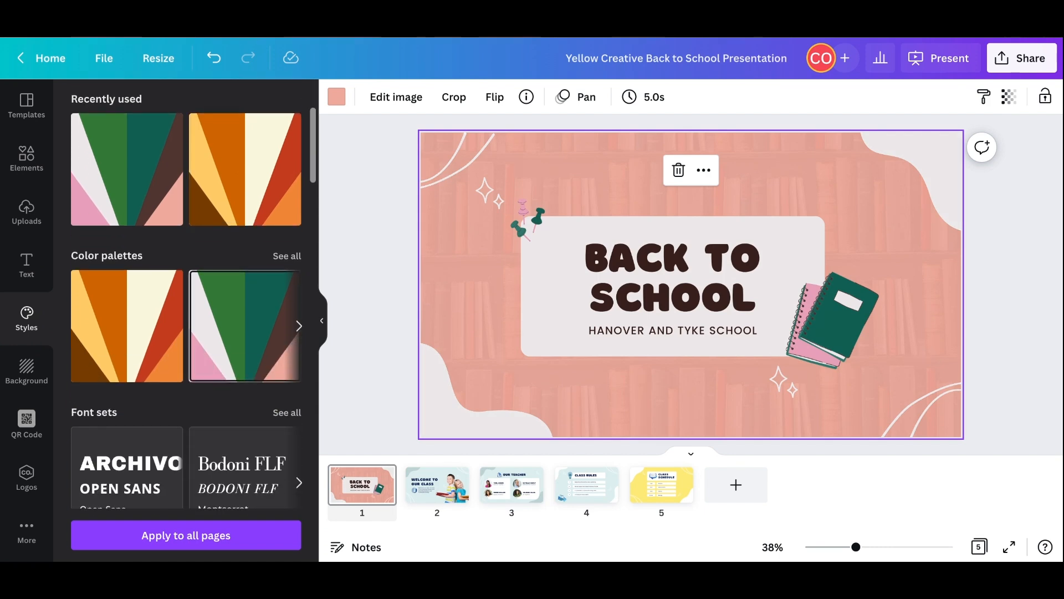
pyautogui.scroll(1, 246, 411)
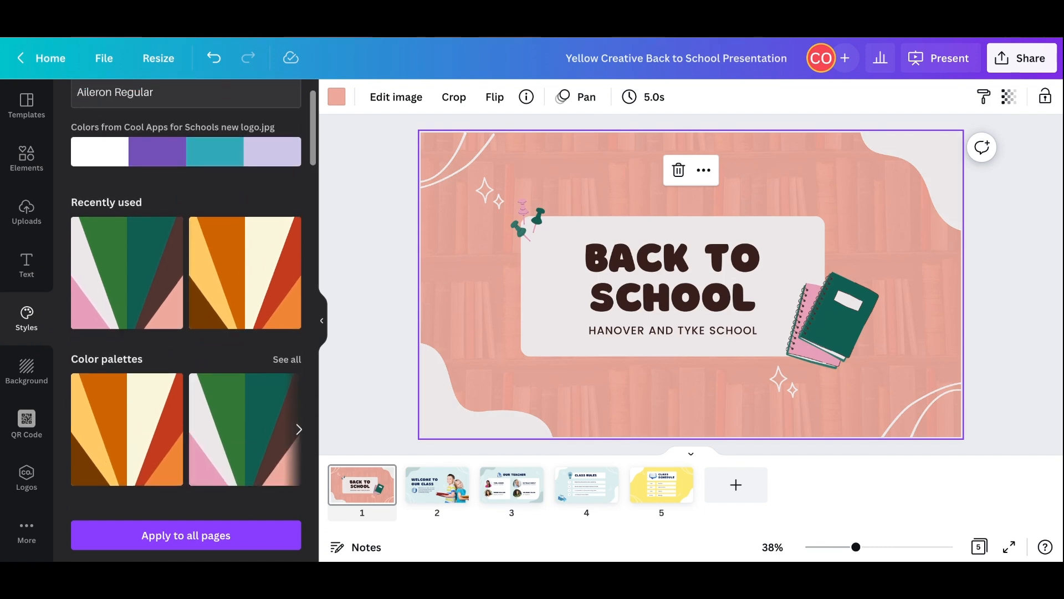
pyautogui.click(282, 363)
pyautogui.scroll(-3, 230, 295)
pyautogui.click(223, 292)
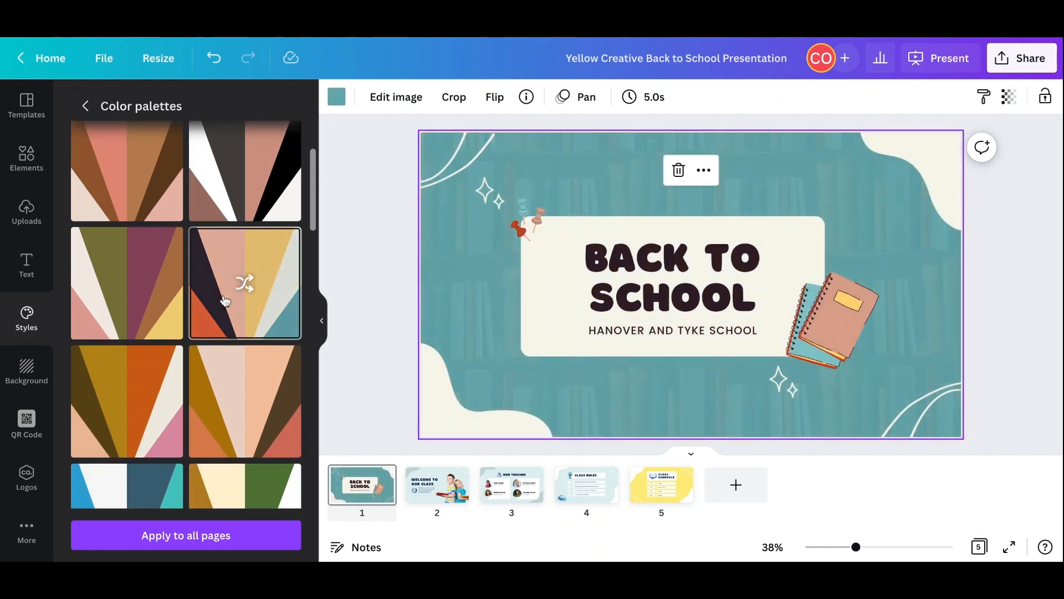
# - Try the blue-and-turquoise palette and the yellow, black and pink palette on the first page
pyautogui.scroll(-4, 244, 283)
pyautogui.click(144, 329)
pyautogui.click(130, 388)
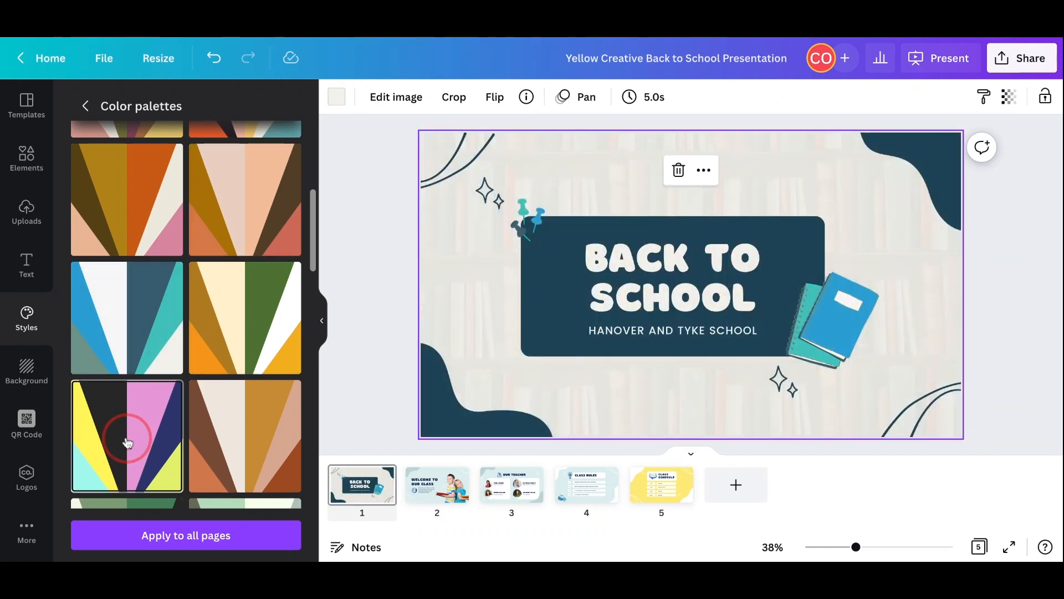
# - Reapply the dark, pink, yellow, cream, orange and teal colour palette to the first page
pyautogui.scroll(2, 127, 442)
pyautogui.scroll(-1, 127, 388)
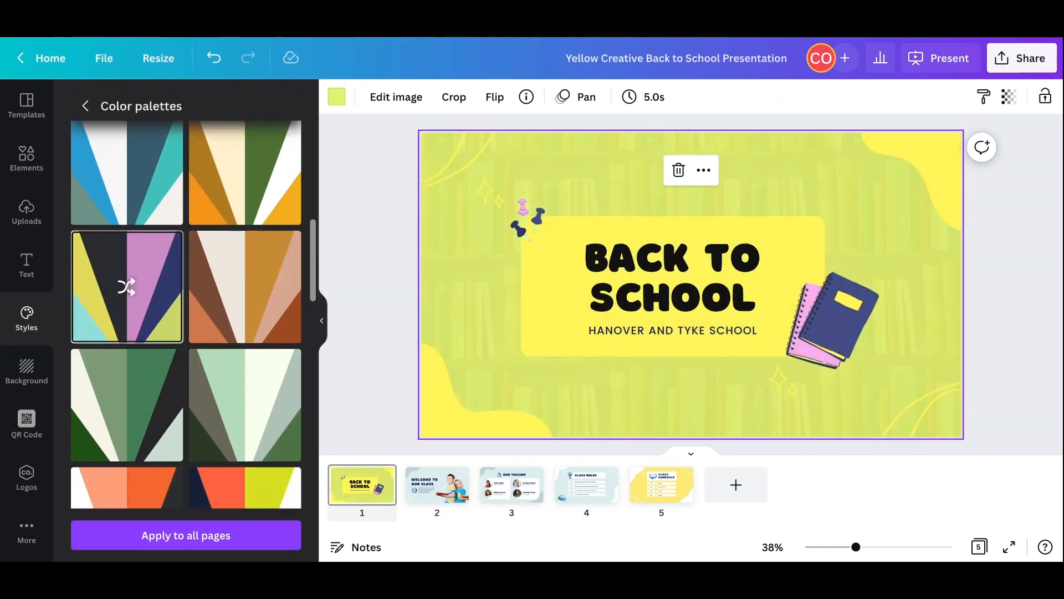
pyautogui.click(250, 178)
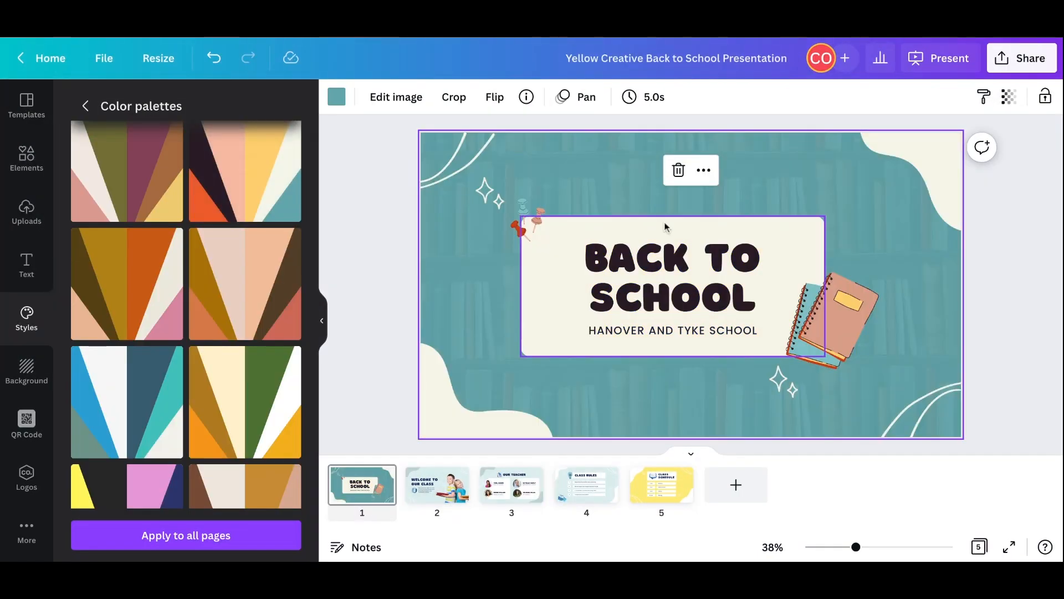
# - Replace the "Back to School" title on the first page with "WELCOME TO 2ND CLASS"
pyautogui.click(713, 289)
pyautogui.click(712, 289)
pyautogui.click(747, 294)
pyautogui.moveTo(751, 295); pyautogui.dragTo(584, 258)
pyautogui.write('WELCOME TO ')
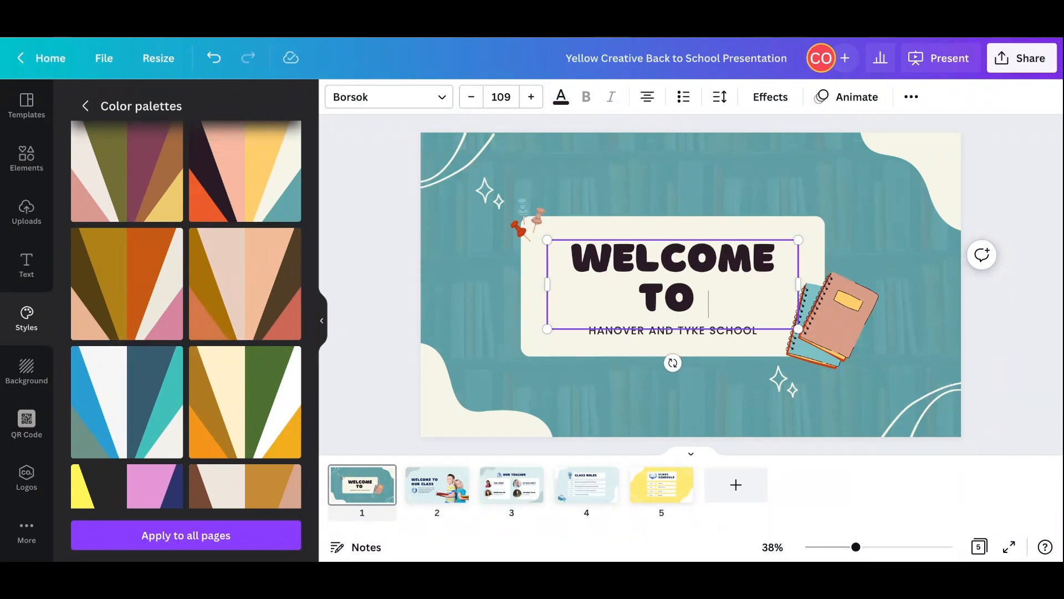
pyautogui.write('2')
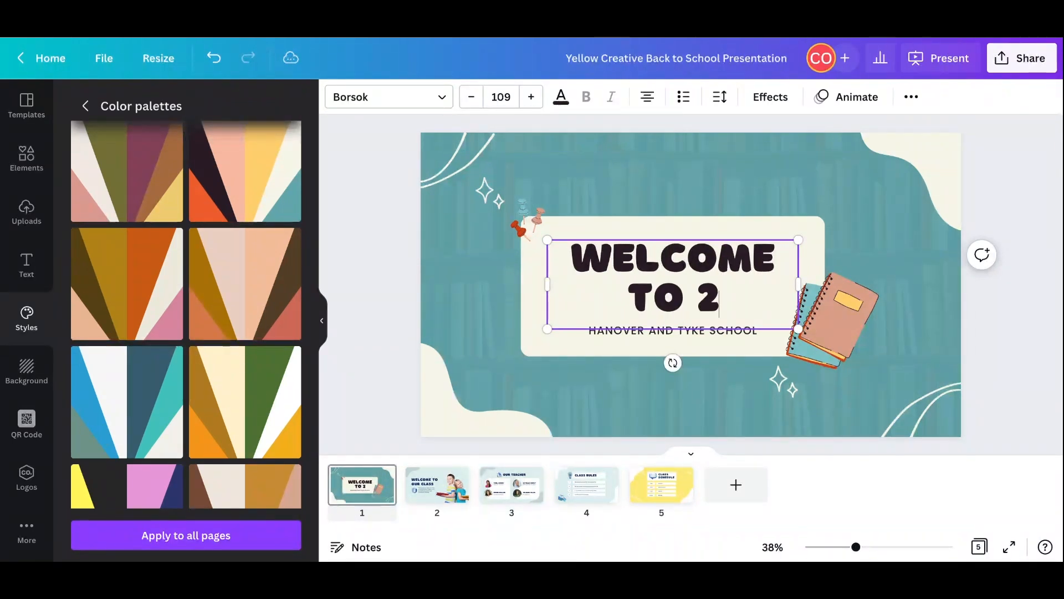
pyautogui.write('ND CLASS')
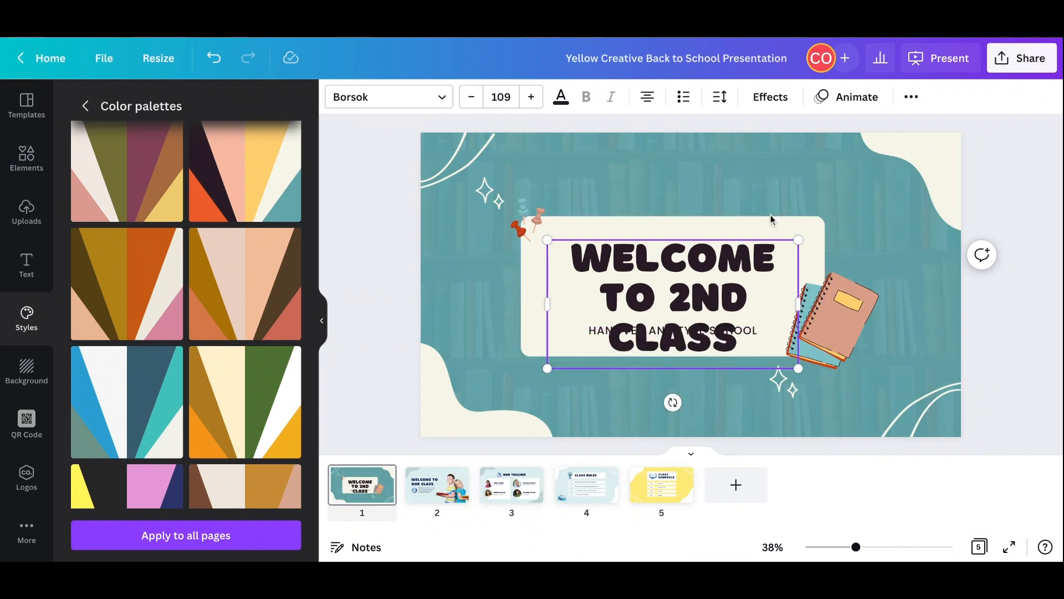
pyautogui.click(821, 179)
# - Set the first page's title font to Chewy
pyautogui.click(693, 277)
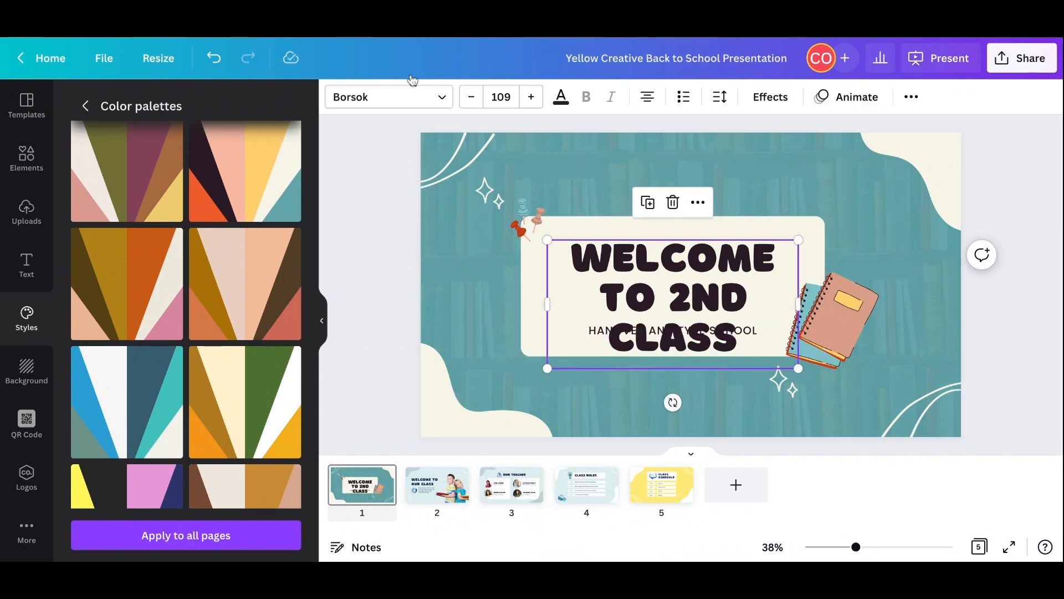
pyautogui.click(441, 98)
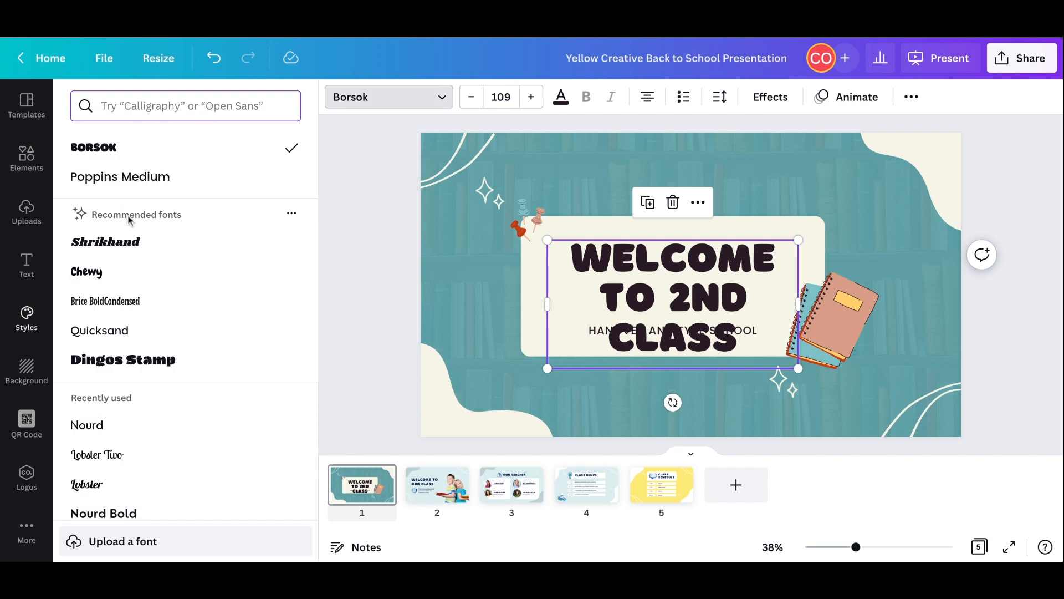
pyautogui.click(122, 281)
# - Replace the school name in the first page's subtitle with the teacher's name
pyautogui.click(714, 335)
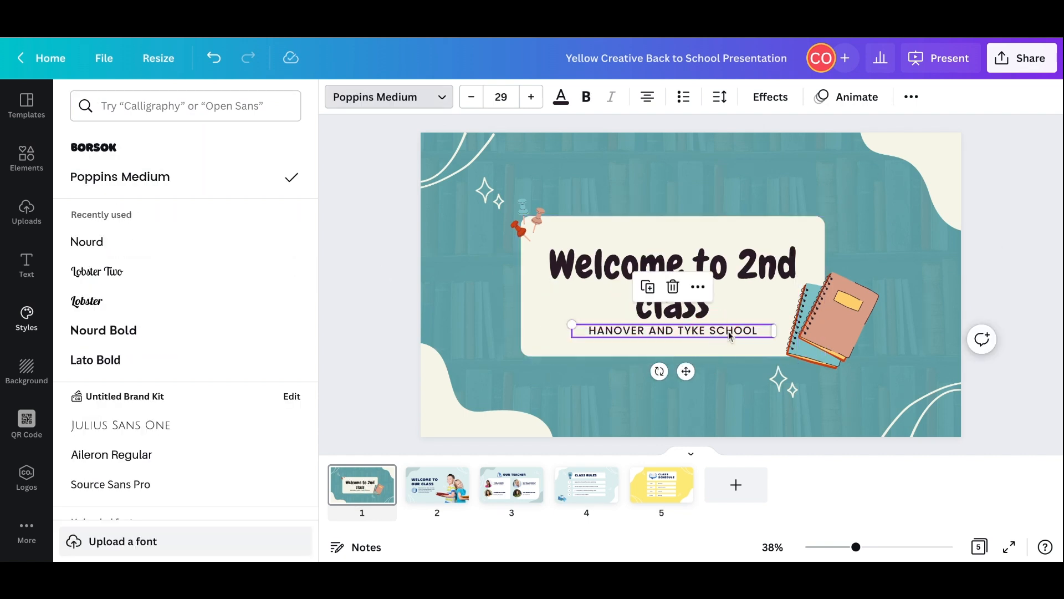
pyautogui.click(760, 331)
pyautogui.moveTo(759, 331); pyautogui.dragTo(591, 331)
pyautogui.write('M')
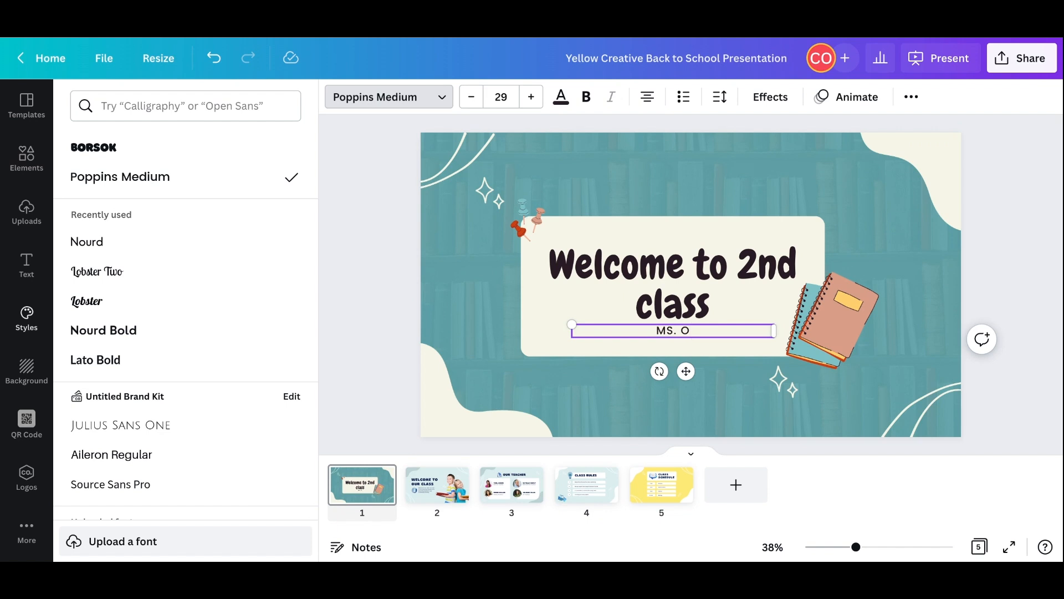
pyautogui.write('S. O')
pyautogui.write("' SULLIVAN")
# - Turn off the all-capitals formatting of the teacher's name in the subtitle
pyautogui.moveTo(724, 331); pyautogui.dragTo(623, 331)
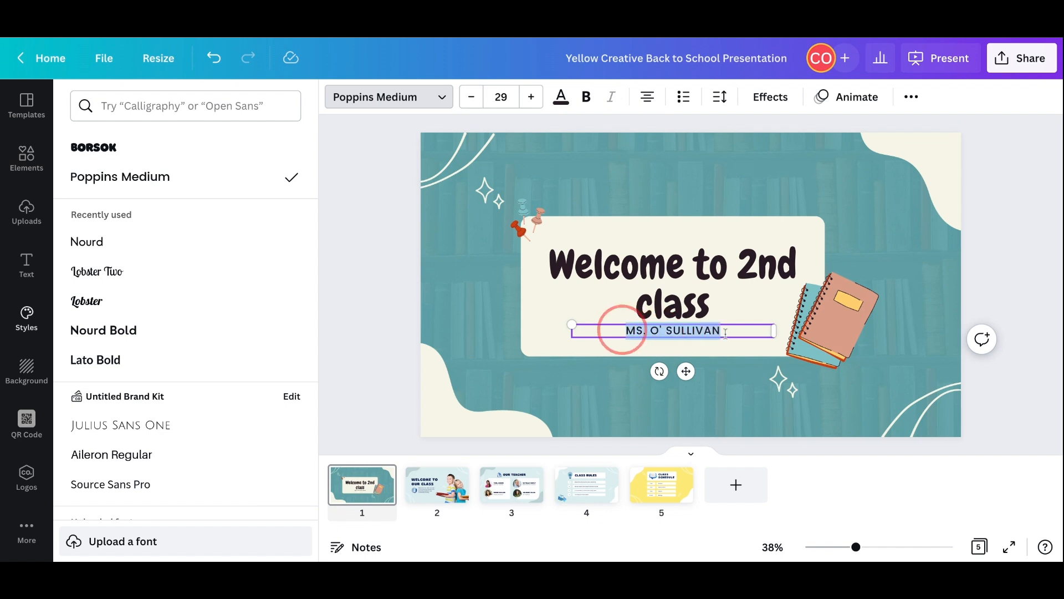
pyautogui.click(770, 97)
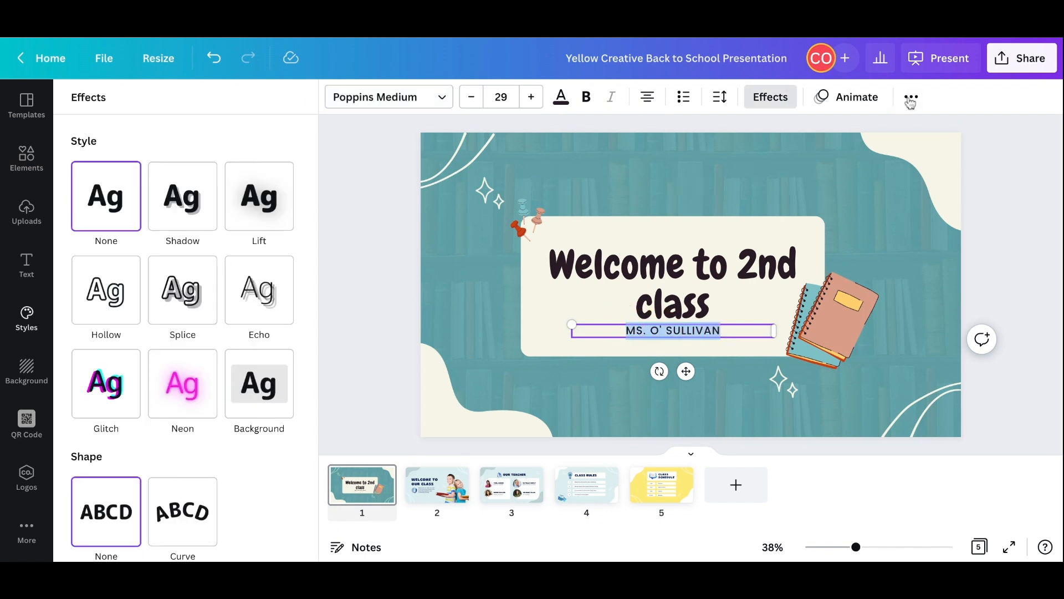
pyautogui.click(910, 100)
pyautogui.click(711, 132)
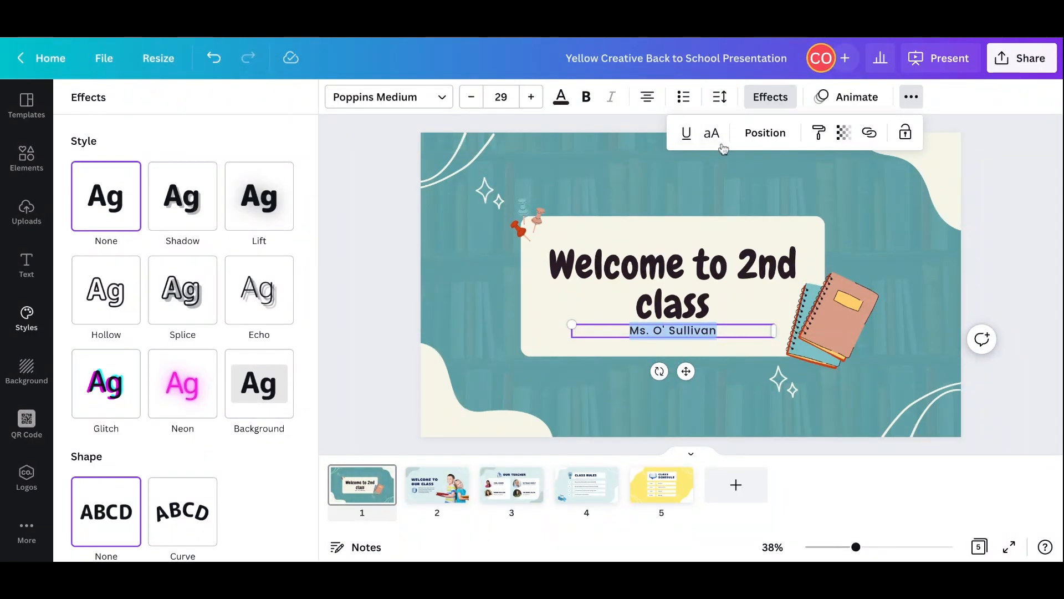
pyautogui.click(671, 196)
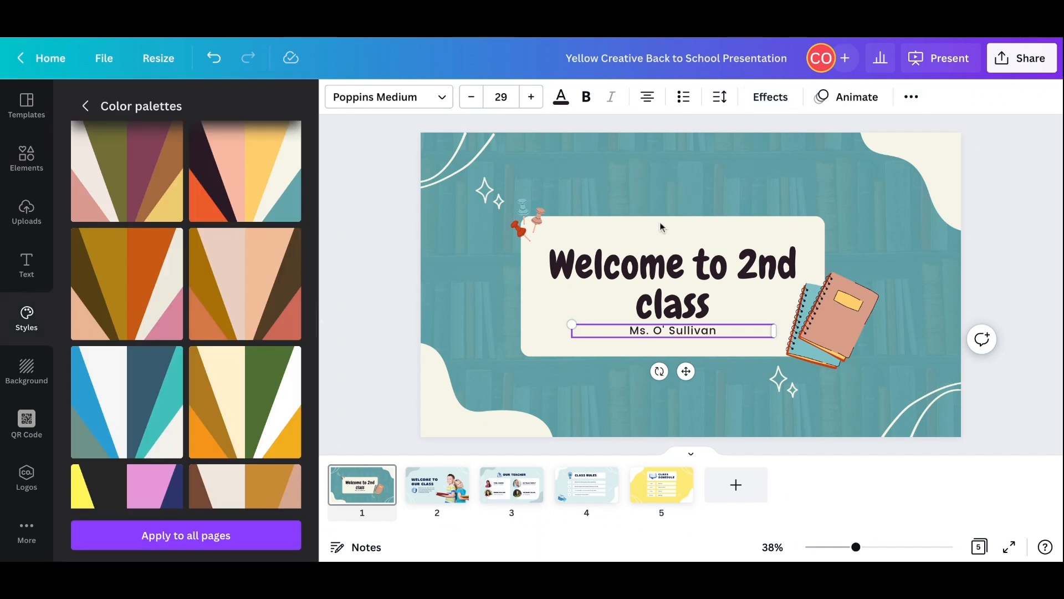
# - Delete the notebooks illustration from the first page and search the design elements for "sports equipment"
pyautogui.click(831, 318)
pyautogui.press('Delete')
pyautogui.click(26, 158)
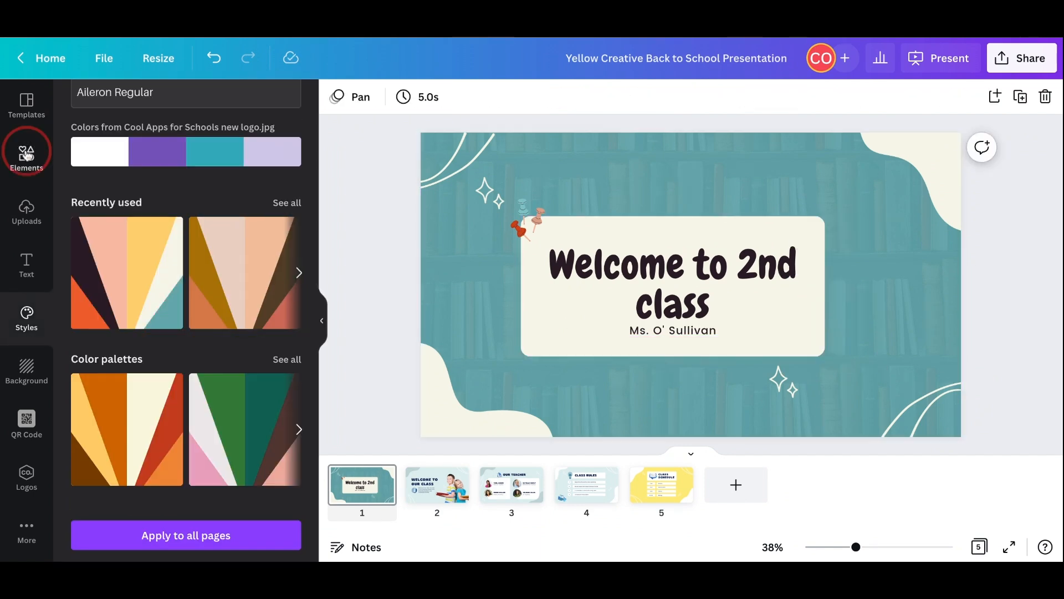
pyautogui.write('sports equipment')
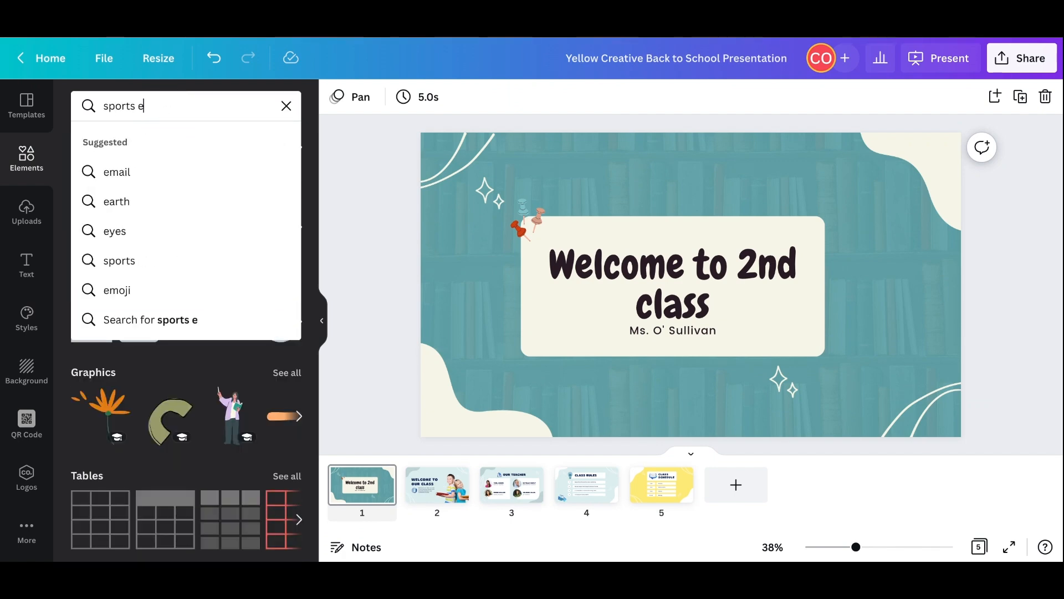
pyautogui.press('Return')
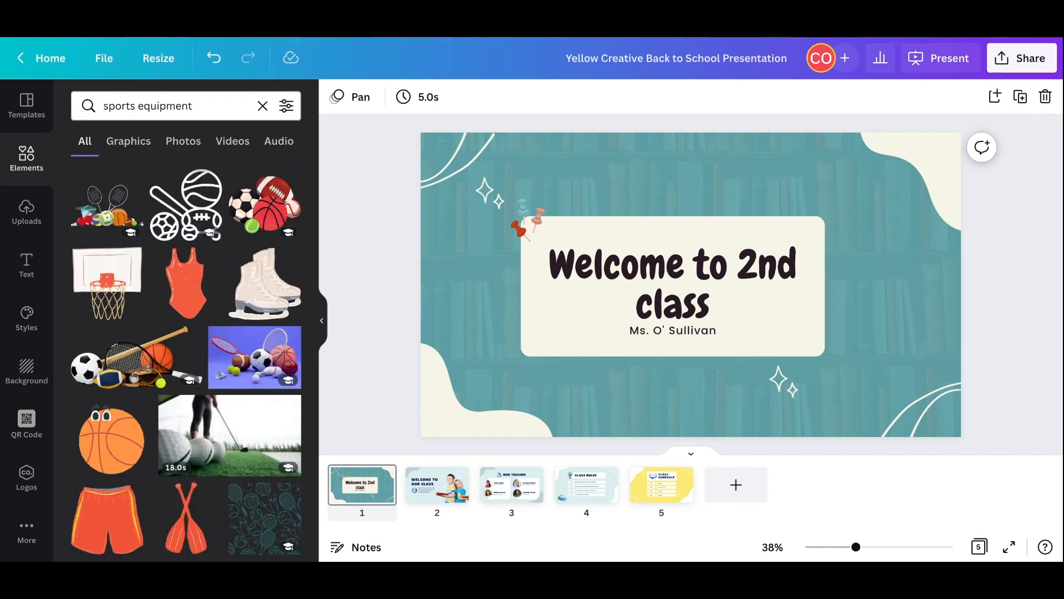
# - Add the colourful sports equipment illustration to the first page and fit the tablet graphic into its upper-left corner
pyautogui.click(107, 206)
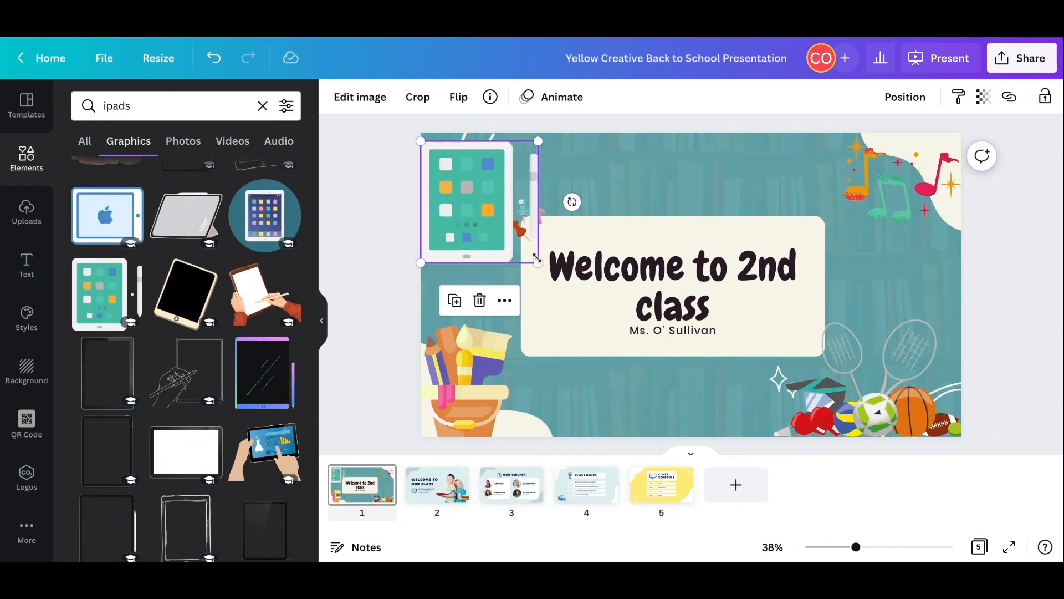
pyautogui.moveTo(540, 264); pyautogui.dragTo(516, 232)
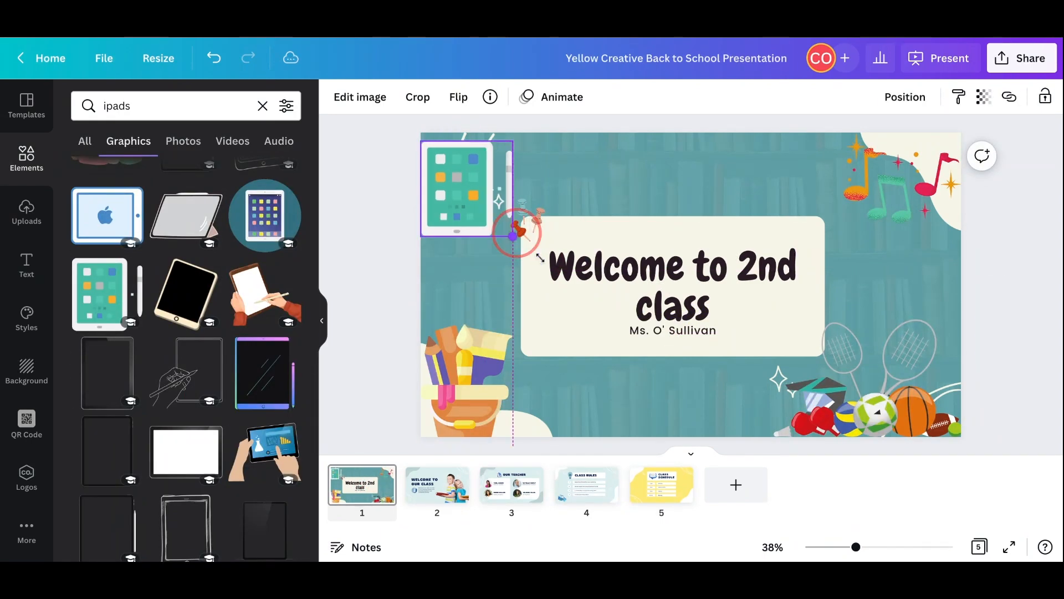
# - Copy the style of the first page's title and apply it to the second page's title
pyautogui.click(630, 270)
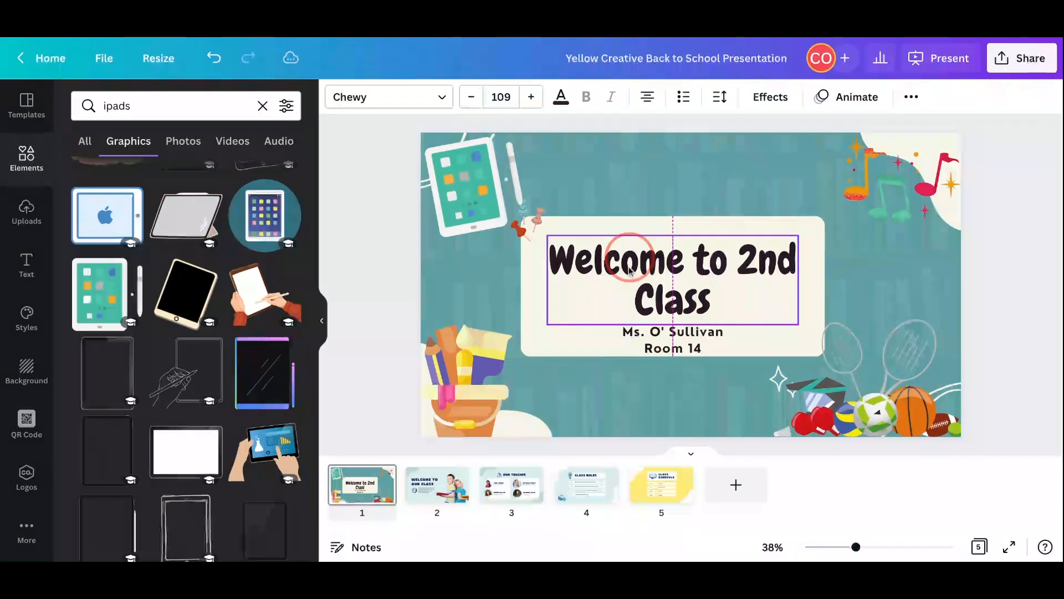
pyautogui.click(911, 97)
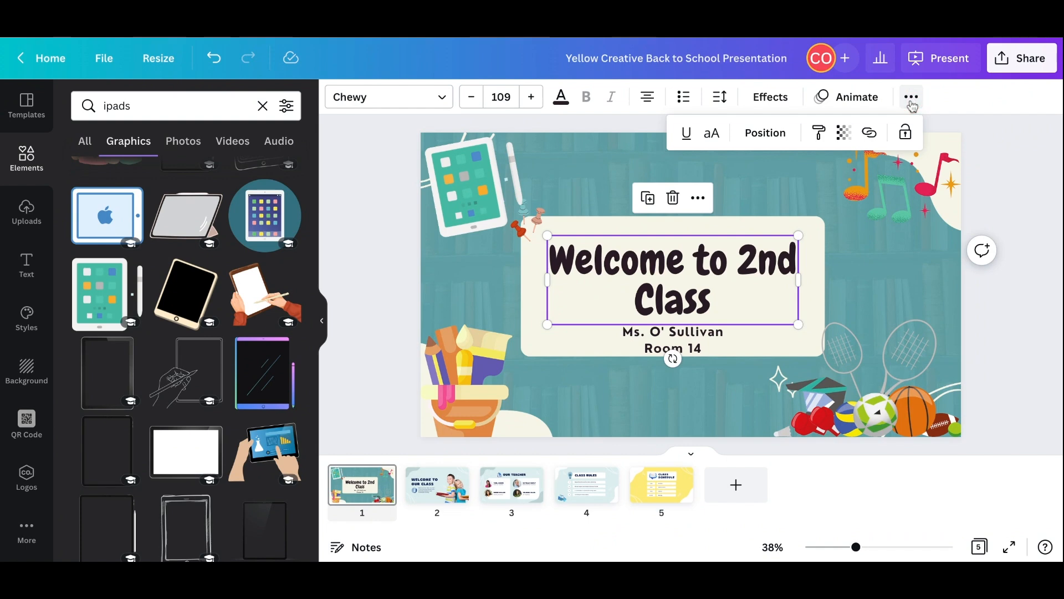
pyautogui.click(824, 137)
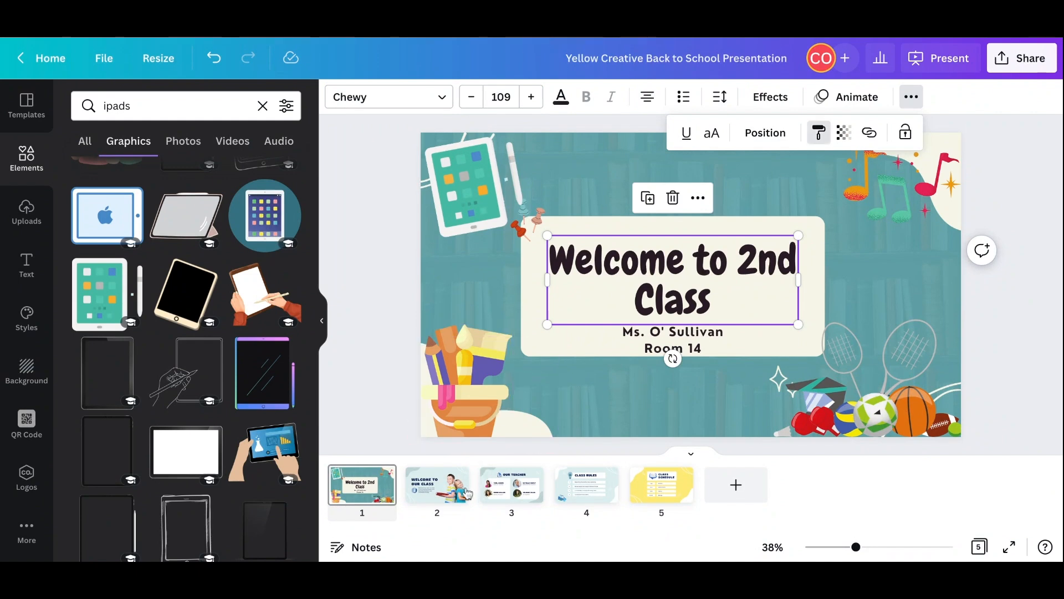
pyautogui.click(438, 493)
pyautogui.click(617, 266)
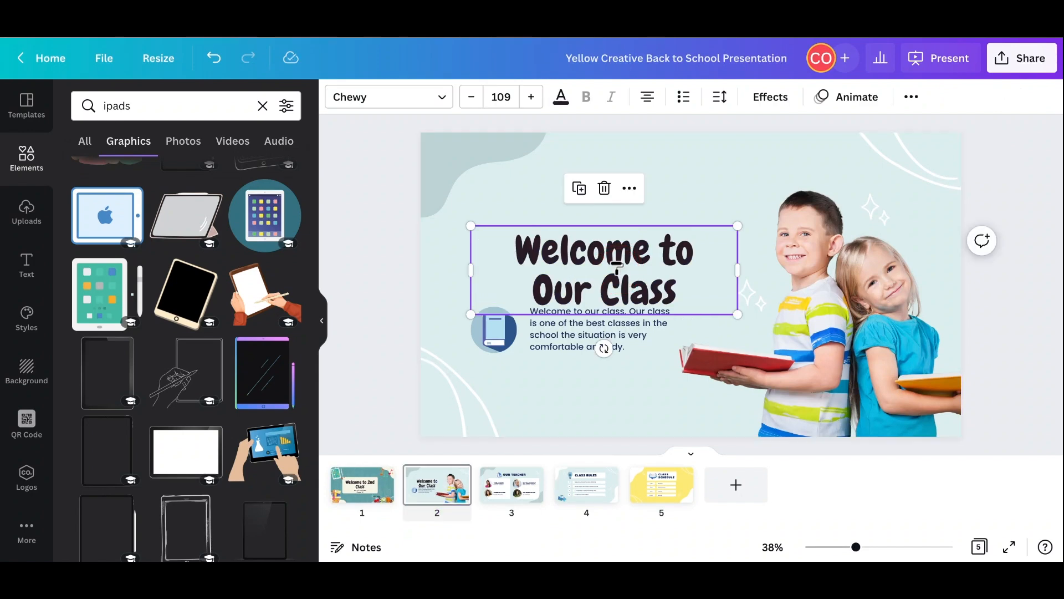
# - Move the second page's title slightly up and replace the body text with "I am looking forward to getting to know all of you during the year!"
pyautogui.click(1009, 201)
pyautogui.moveTo(579, 268); pyautogui.dragTo(573, 246)
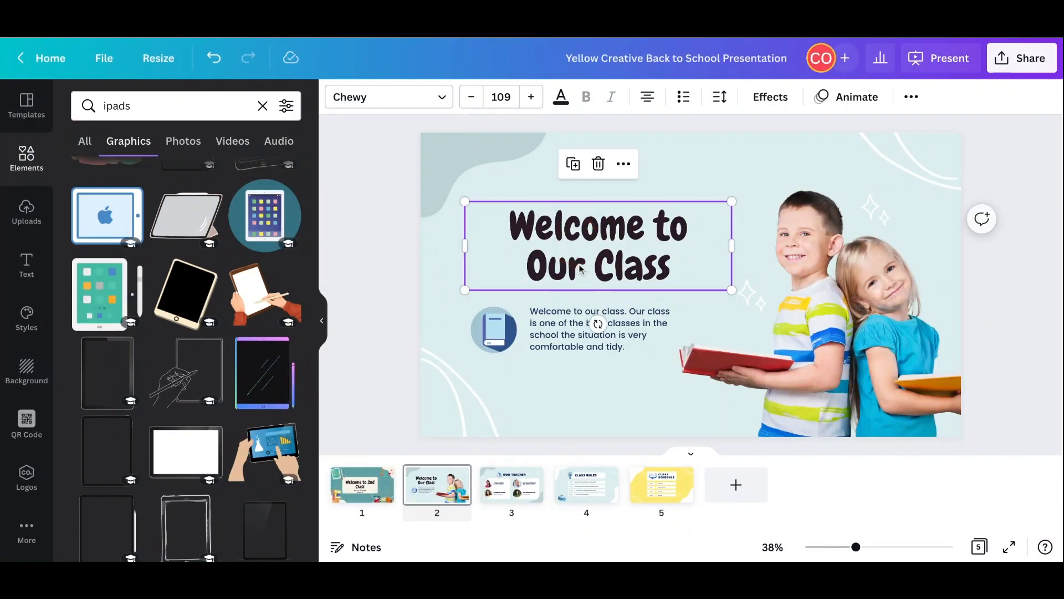
pyautogui.click(566, 332)
pyautogui.moveTo(672, 324); pyautogui.dragTo(493, 303)
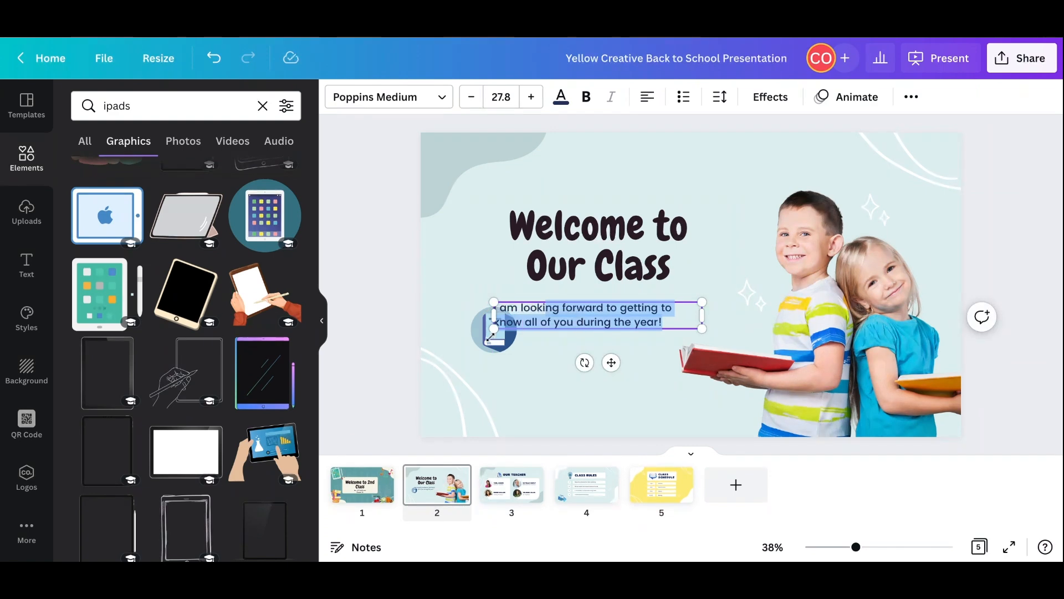
# - Delete the book icon from the second page, then reposition the body text and enlarge it to about size 34.6
pyautogui.click(489, 345)
pyautogui.press('Delete')
pyautogui.moveTo(564, 322); pyautogui.dragTo(570, 343)
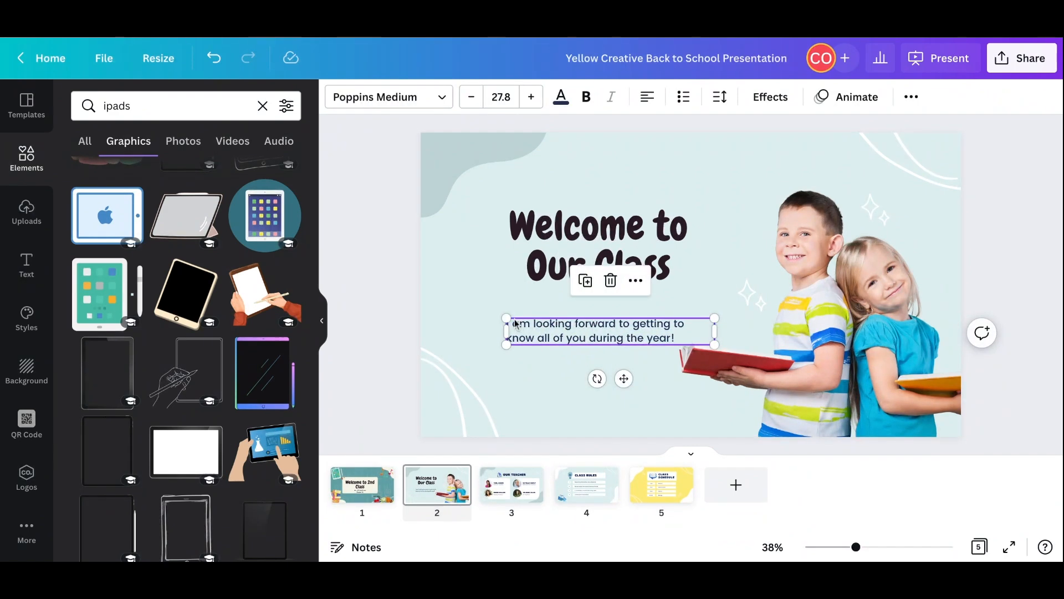
pyautogui.moveTo(500, 323); pyautogui.dragTo(463, 287)
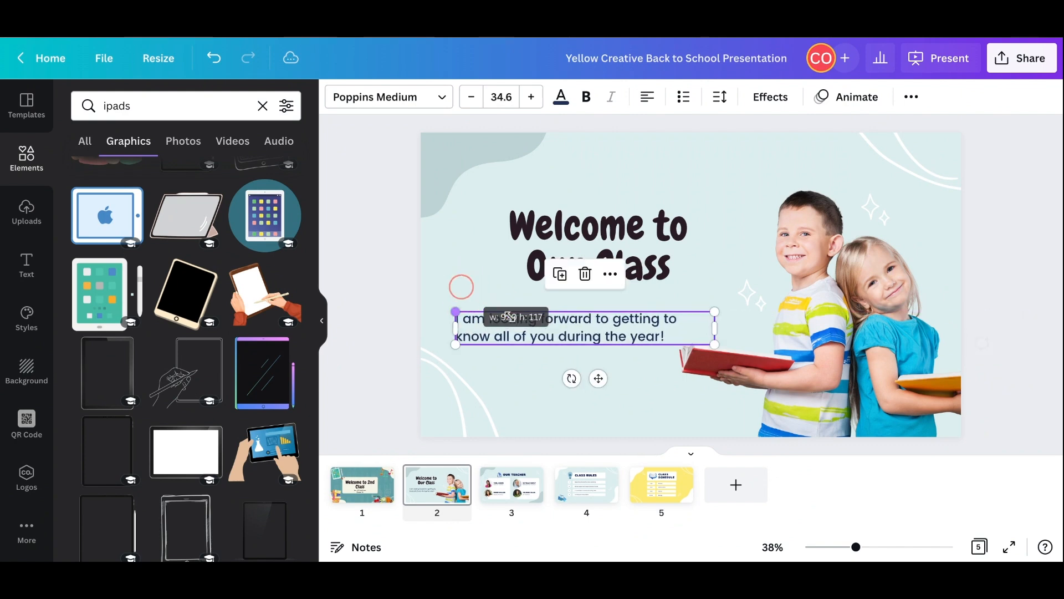
pyautogui.click(528, 371)
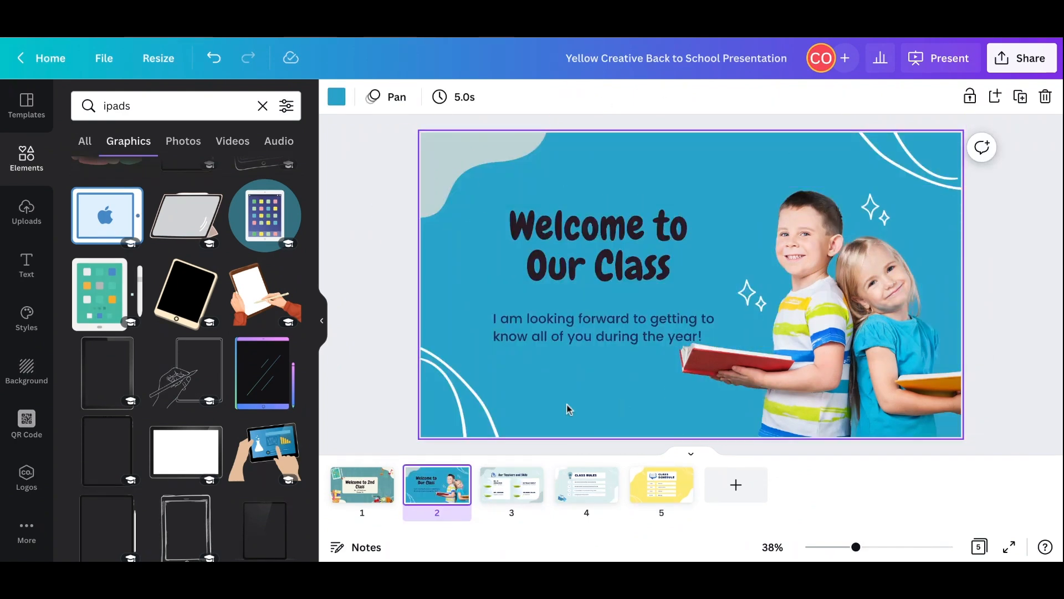
# - Replace the name above "Mathematics Teacher" on the third page with a staff member's name
pyautogui.click(511, 496)
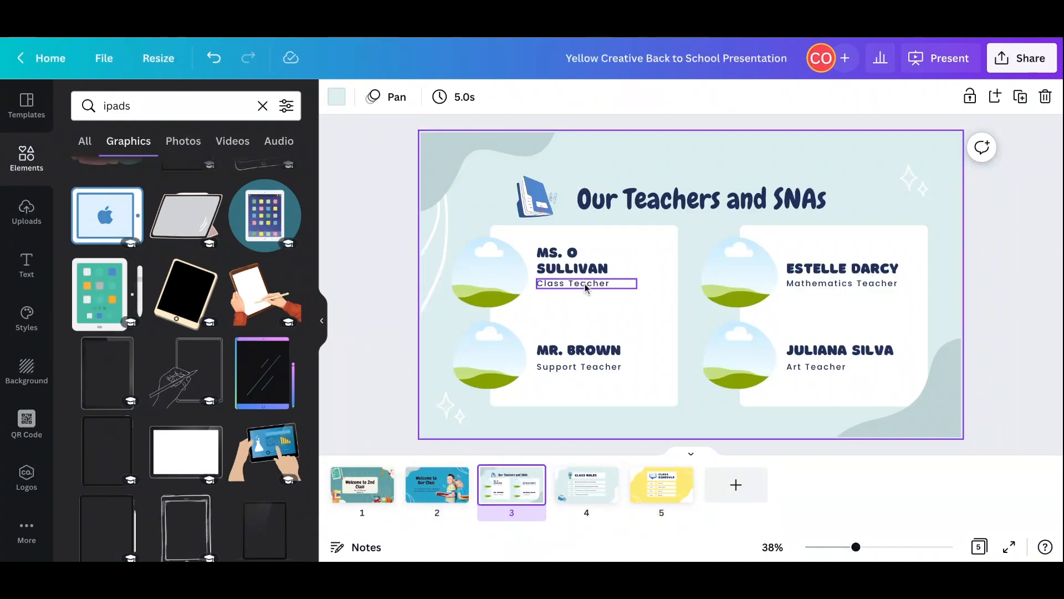
pyautogui.click(813, 271)
pyautogui.click(813, 271)
pyautogui.click(902, 270)
pyautogui.moveTo(900, 270); pyautogui.dragTo(791, 269)
pyautogui.write('MR. SMI')
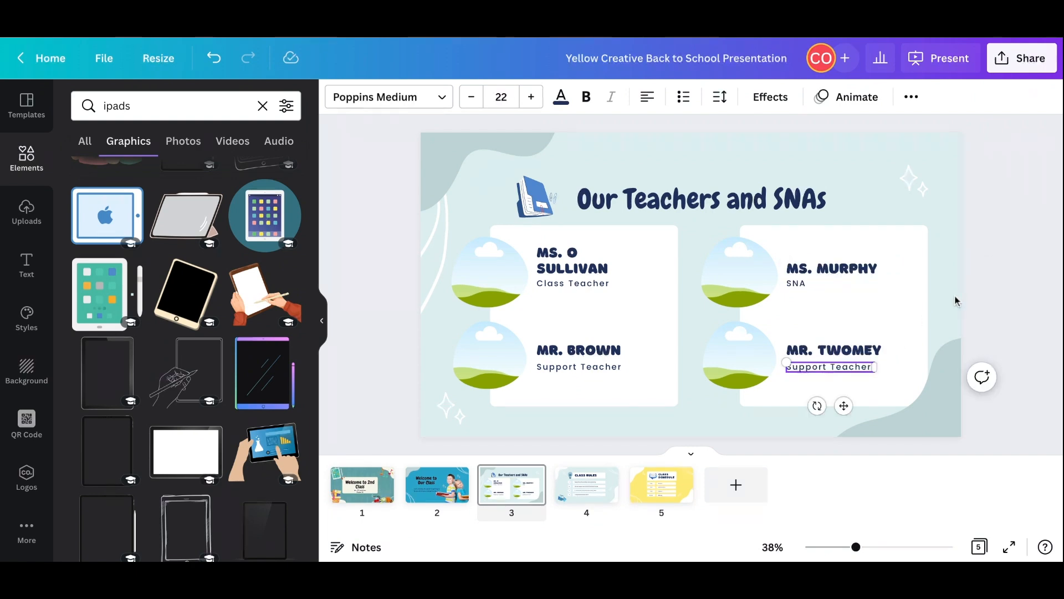
pyautogui.click(955, 300)
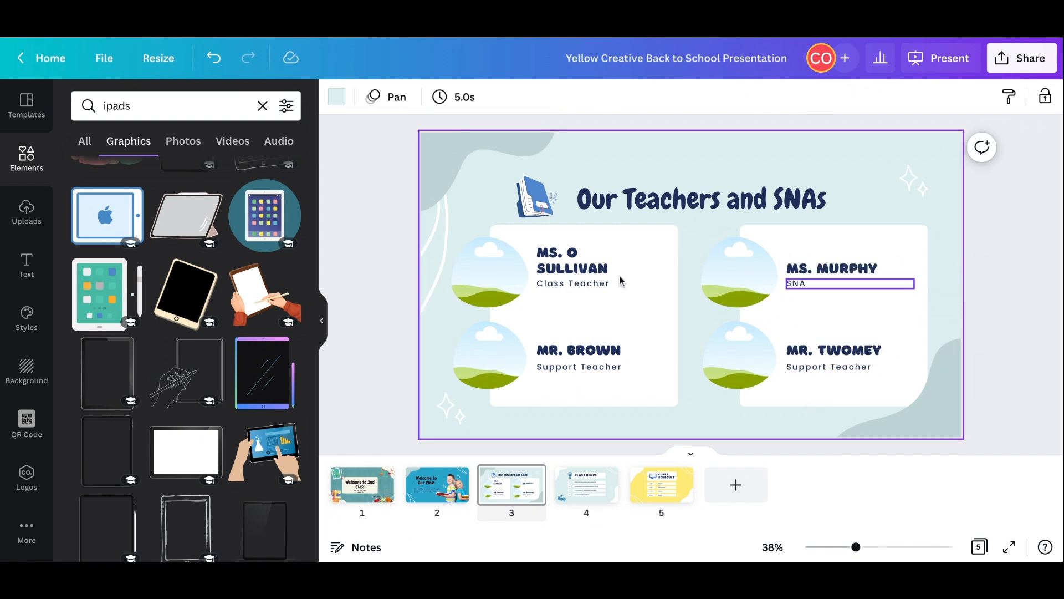
# - Set the font size of all four role labels under the staff names to 35
pyautogui.click(577, 283)
pyautogui.keyDown('shift'); pyautogui.click(796, 281); pyautogui.keyUp('shift')
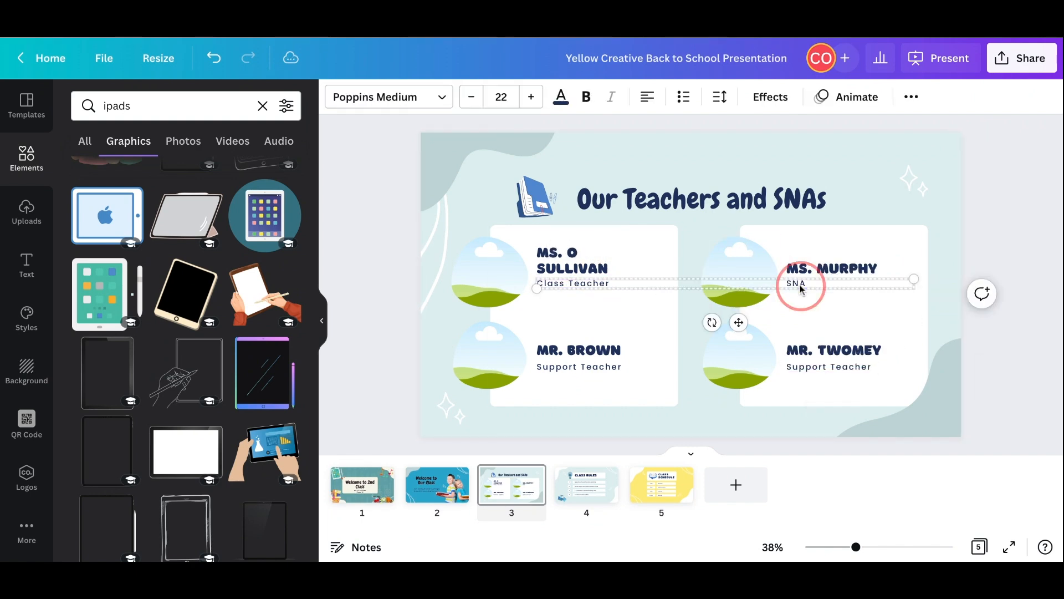
pyautogui.keyDown('shift'); pyautogui.click(570, 368); pyautogui.keyUp('shift')
pyautogui.keyDown('shift'); pyautogui.click(801, 367); pyautogui.keyUp('shift')
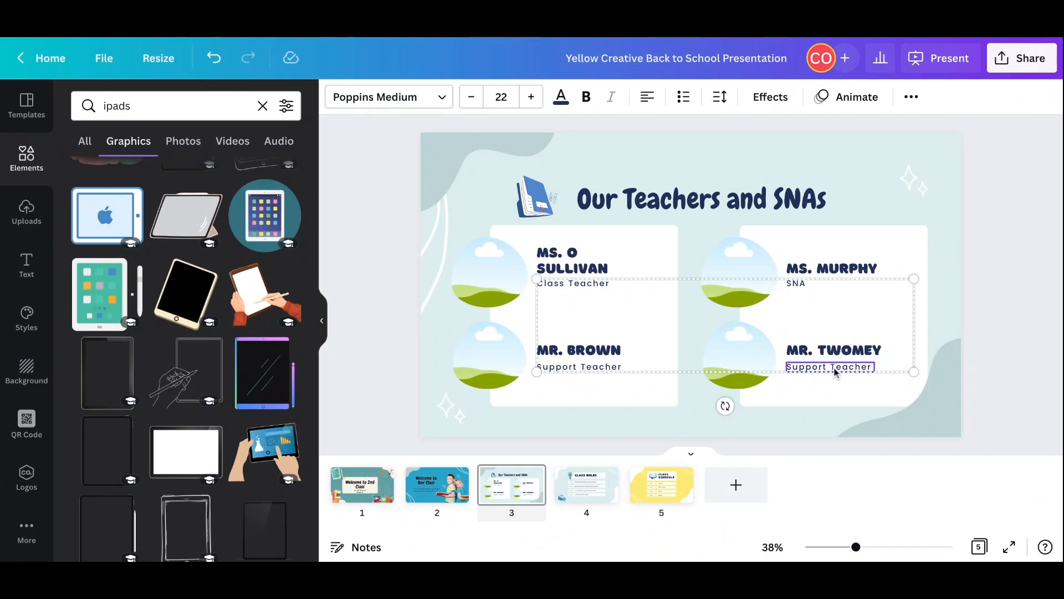
pyautogui.click(503, 98)
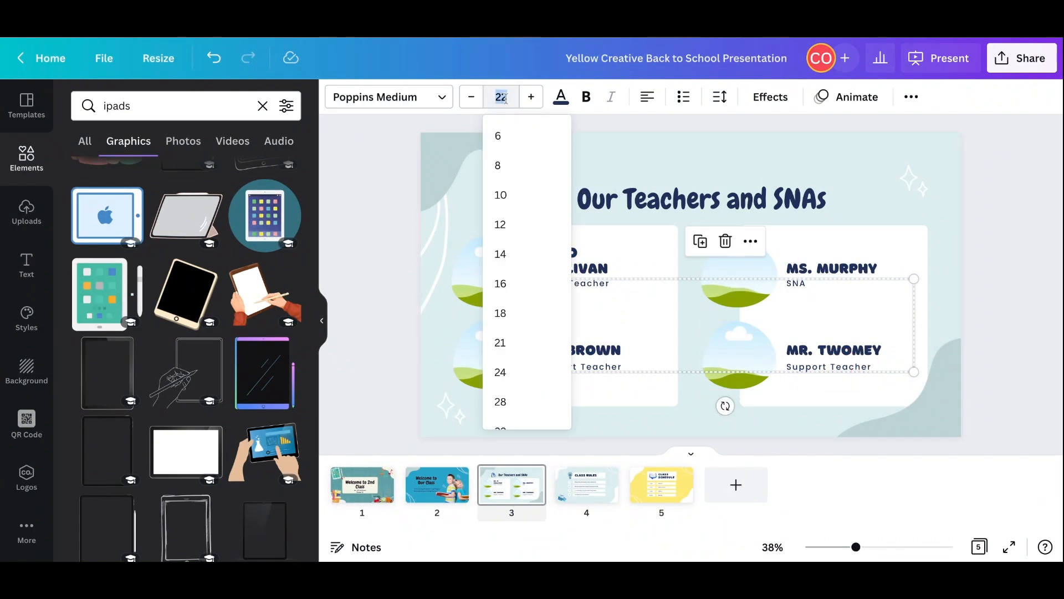
pyautogui.write('35')
pyautogui.press('Return')
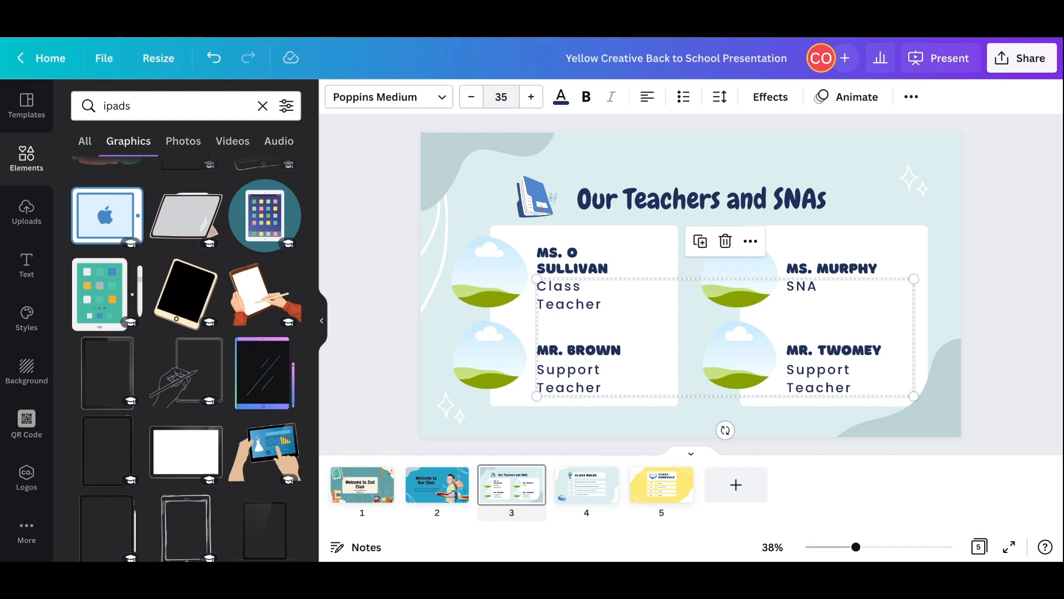
# - Reduce the font size of the four role labels slightly
pyautogui.click(472, 98)
pyautogui.click(474, 98)
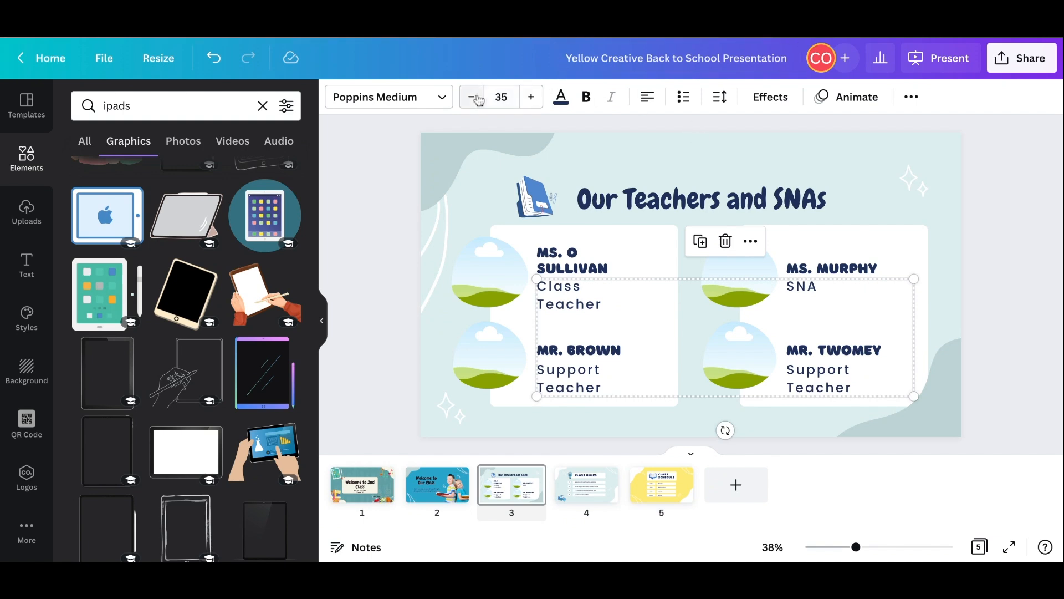
pyautogui.click(474, 98)
pyautogui.click(500, 98)
pyautogui.click(894, 169)
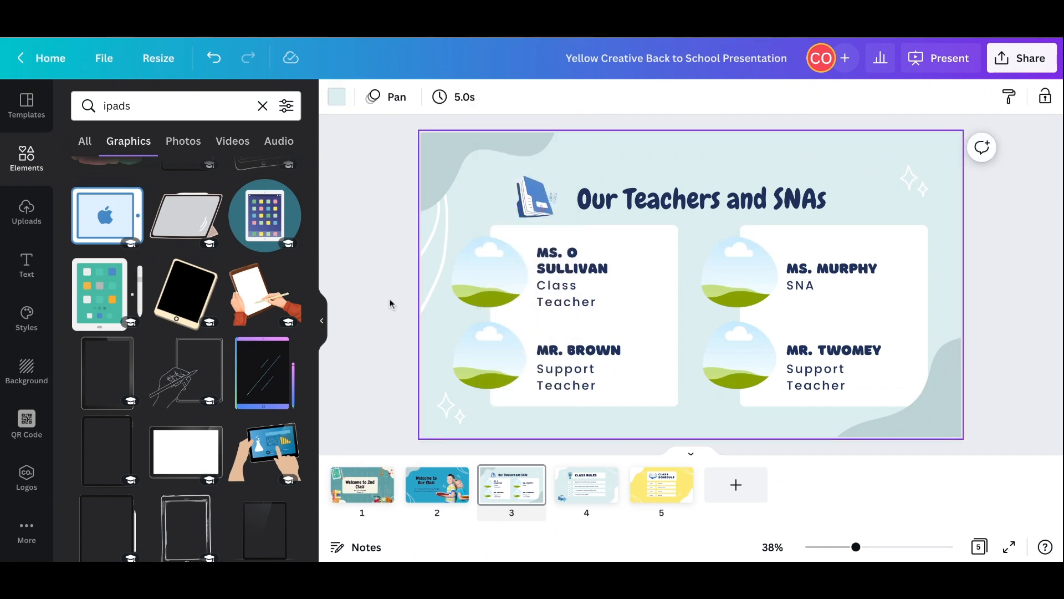
# - Select the class teacher's photo frame and look through the uploaded images
pyautogui.click(493, 265)
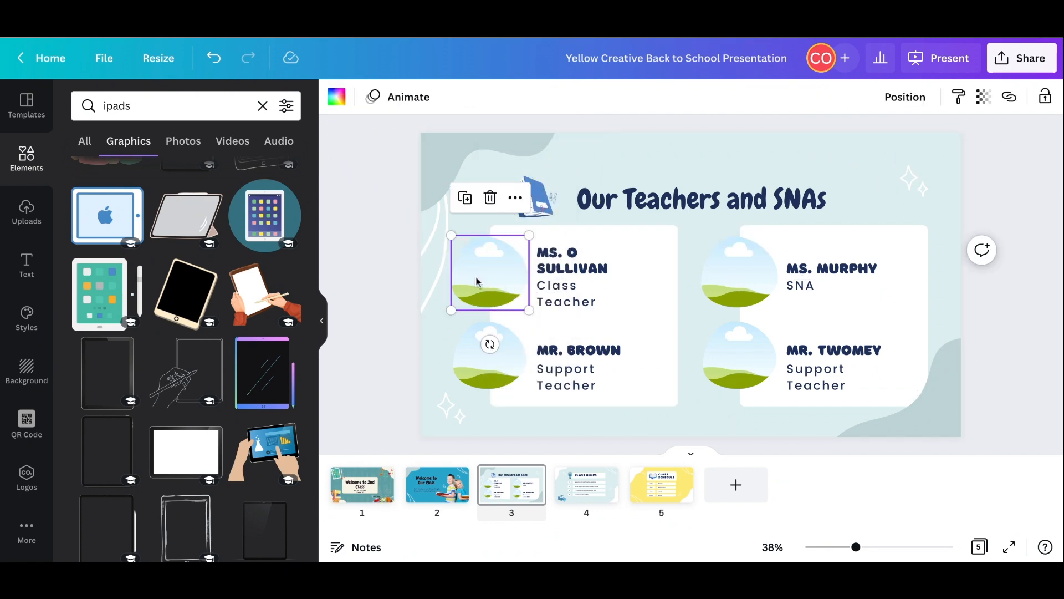
pyautogui.click(27, 212)
pyautogui.click(945, 269)
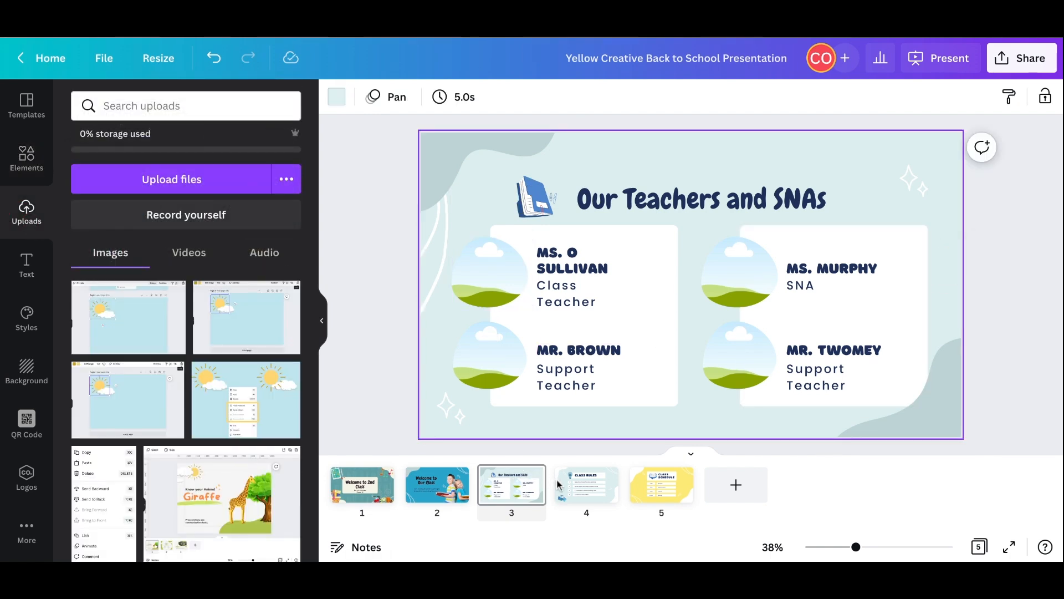
# - Duplicate the second page and move the copy behind the teachers page as page four
pyautogui.click(444, 487)
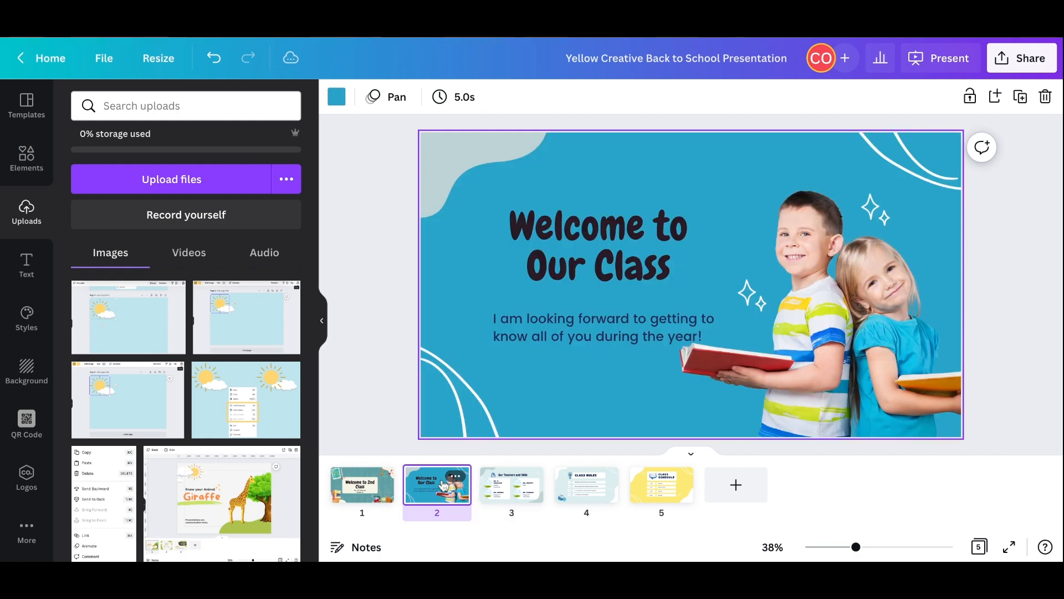
pyautogui.click(1021, 99)
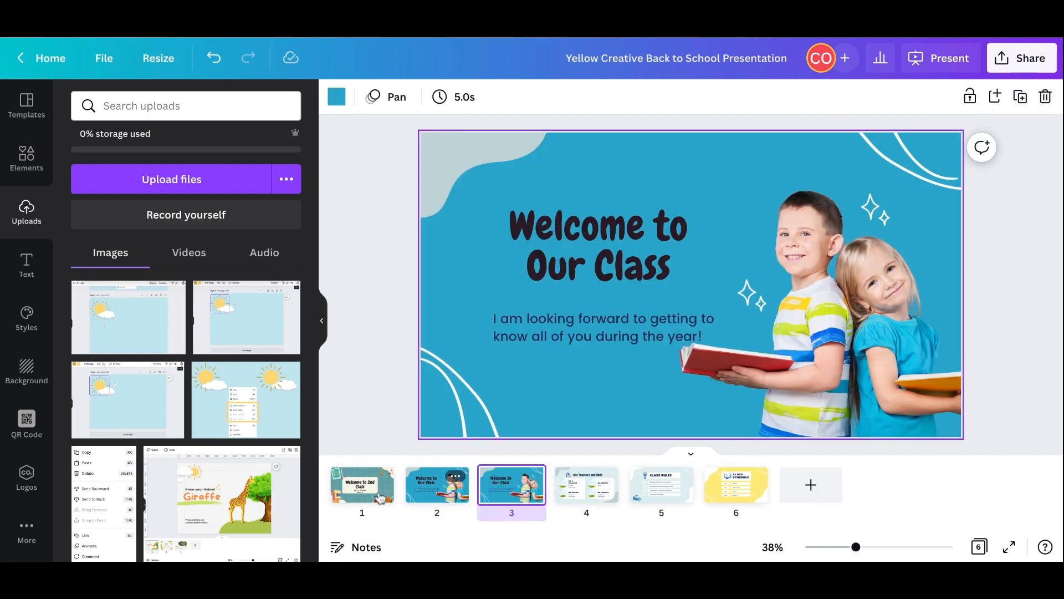
pyautogui.moveTo(486, 486); pyautogui.dragTo(610, 487)
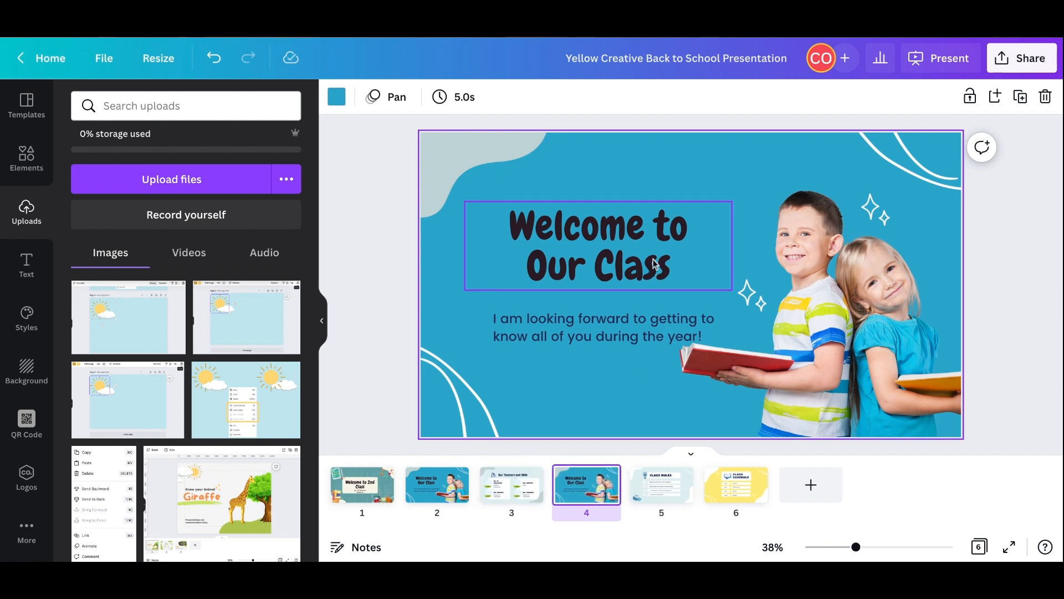
# - Replace the title on page four with "Ice-breaker activity"
pyautogui.doubleClick(676, 262)
pyautogui.click(678, 264)
pyautogui.moveTo(597, 250); pyautogui.dragTo(513, 227)
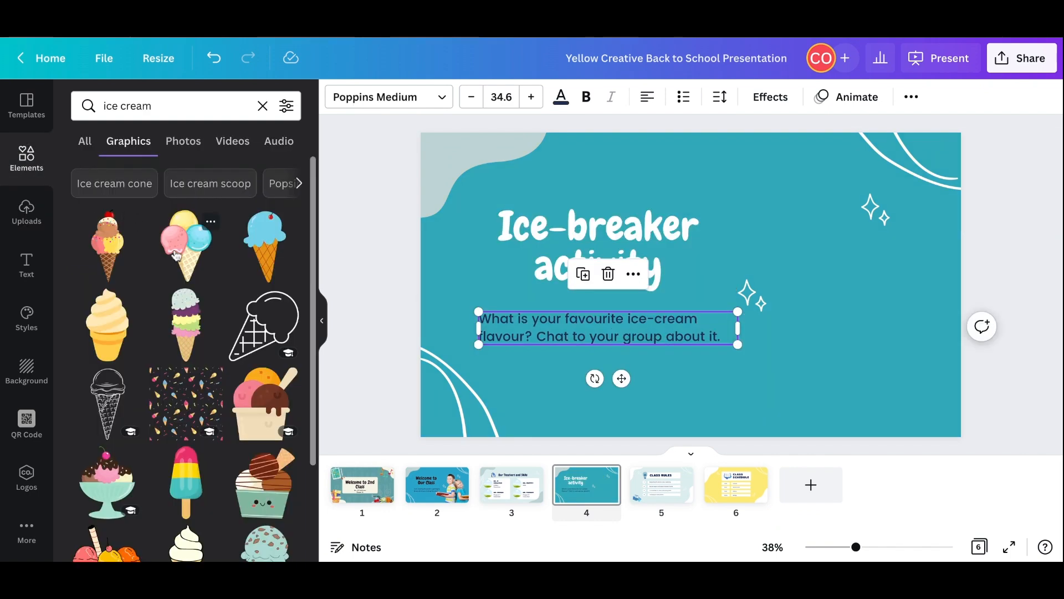
# - Add the three-scoop ice cream cone graphic to page four and restrict the page's title to content replacement only
pyautogui.click(176, 252)
pyautogui.moveTo(701, 267)
pyautogui.mouseDown()
pyautogui.moveTo(779, 269)
pyautogui.moveTo(700, 250)
pyautogui.moveTo(670, 279)
pyautogui.moveTo(687, 282)
pyautogui.mouseUp()
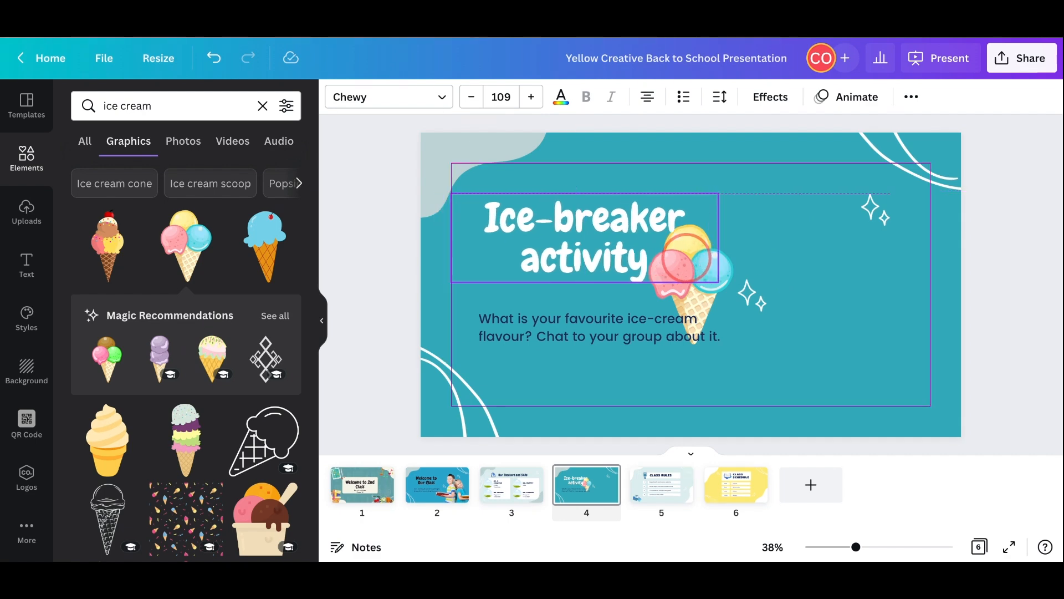
pyautogui.click(913, 99)
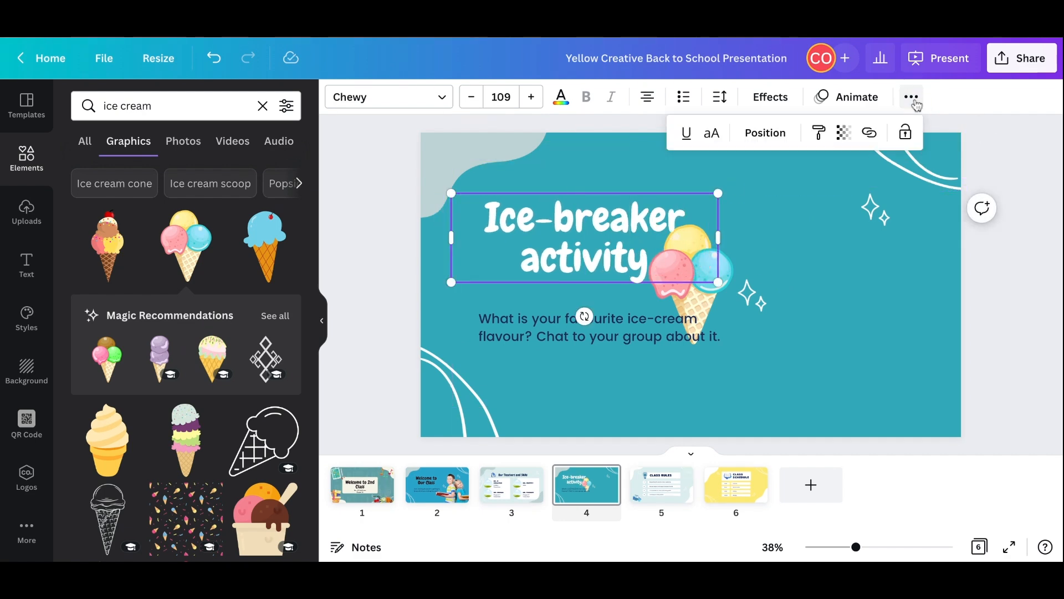
pyautogui.click(905, 132)
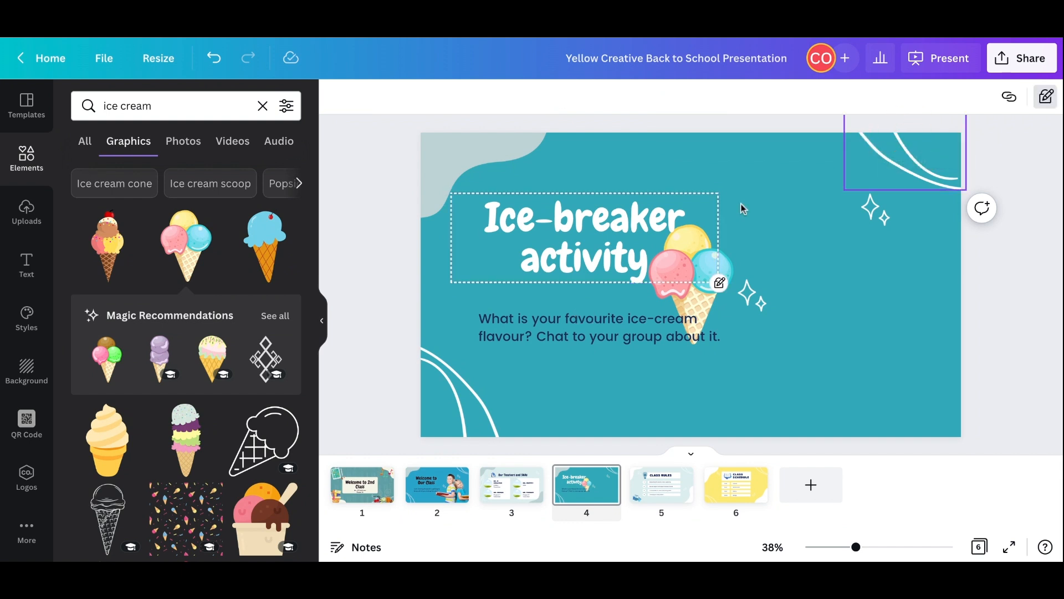
# - Move the ice cream cone beside the text on page four and enlarge it
pyautogui.moveTo(688, 287); pyautogui.dragTo(886, 359)
pyautogui.moveTo(848, 297); pyautogui.dragTo(725, 190)
pyautogui.moveTo(810, 241); pyautogui.dragTo(827, 255)
# - Replace the "Class Schedule" title on page five with "Activity days"
pyautogui.click(661, 485)
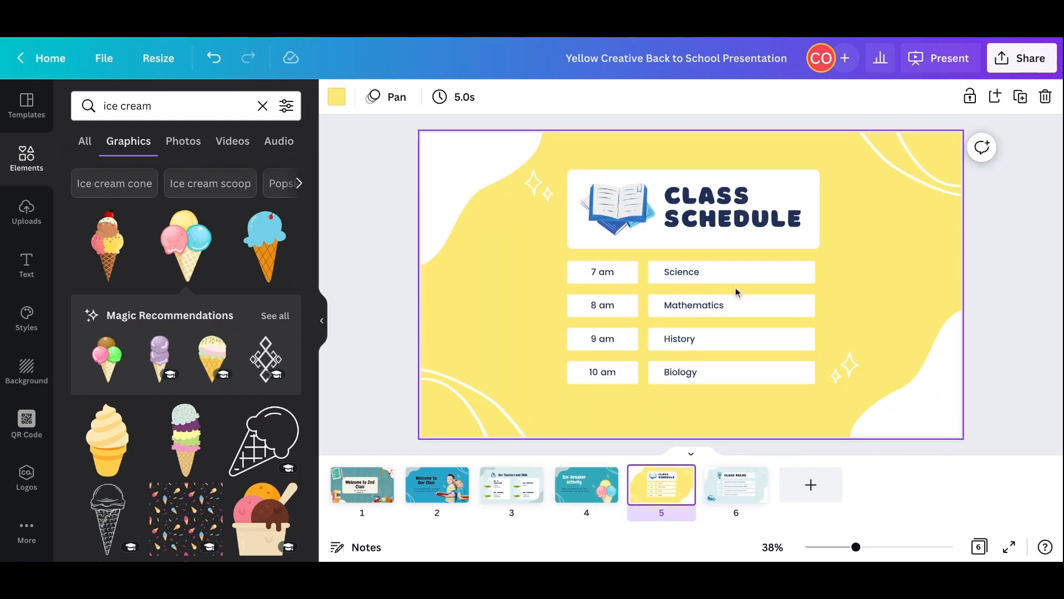
pyautogui.doubleClick(813, 221)
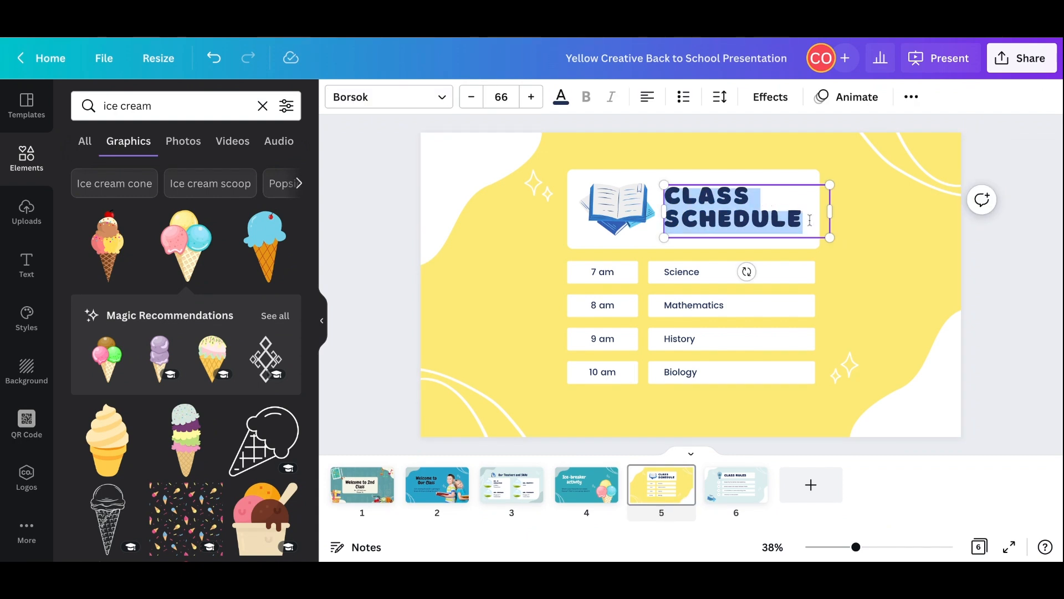
pyautogui.moveTo(810, 220); pyautogui.dragTo(675, 188)
pyautogui.write('Activity days')
pyautogui.click(537, 242)
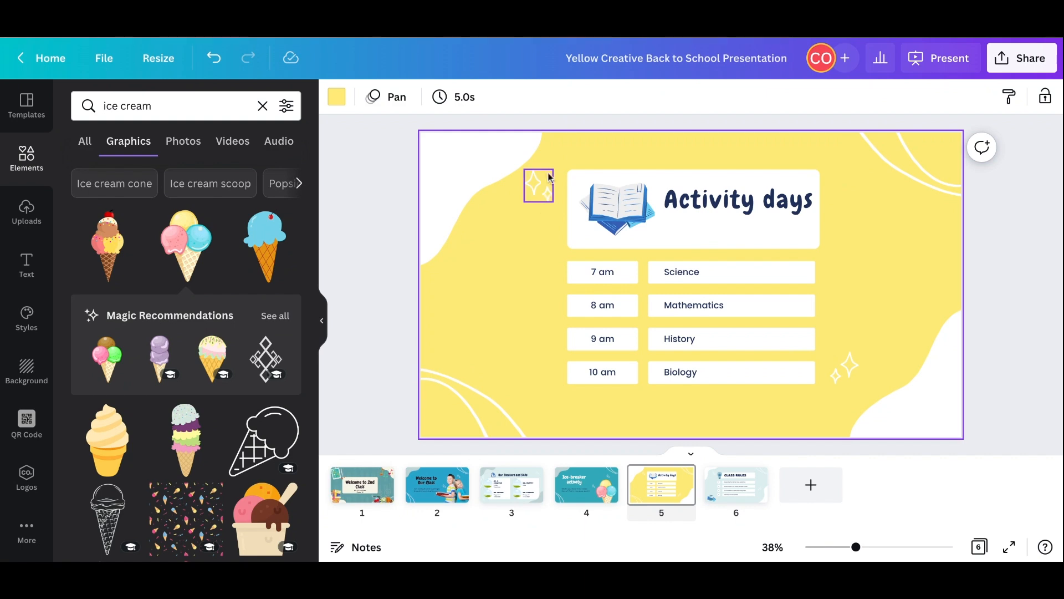
# - Enlarge the title card and all schedule rows on page five together to fill more of the page
pyautogui.moveTo(558, 163); pyautogui.dragTo(868, 415)
pyautogui.moveTo(635, 182); pyautogui.dragTo(601, 147)
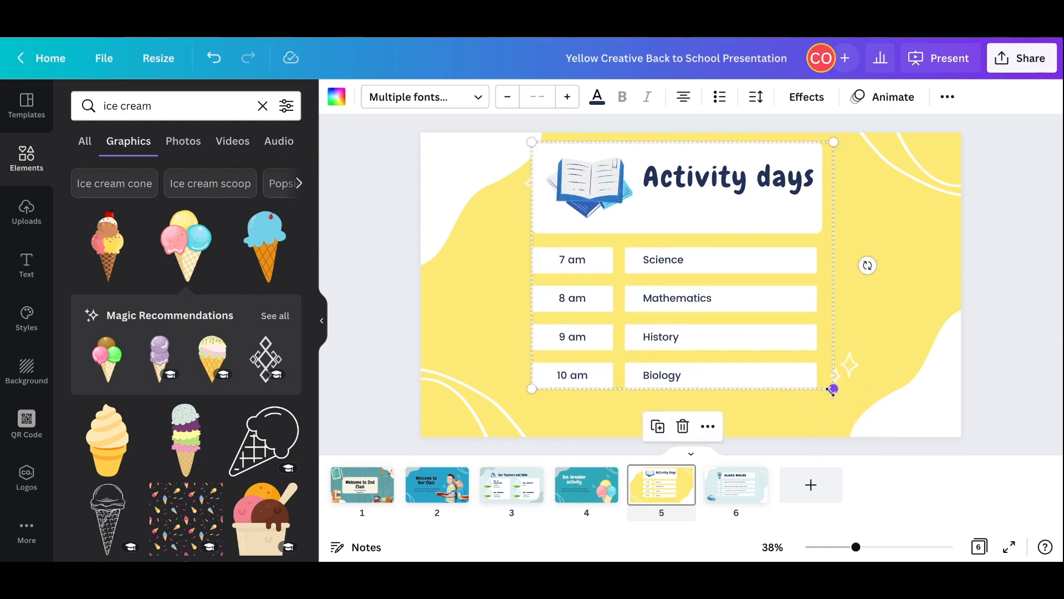
pyautogui.moveTo(833, 390); pyautogui.dragTo(840, 394)
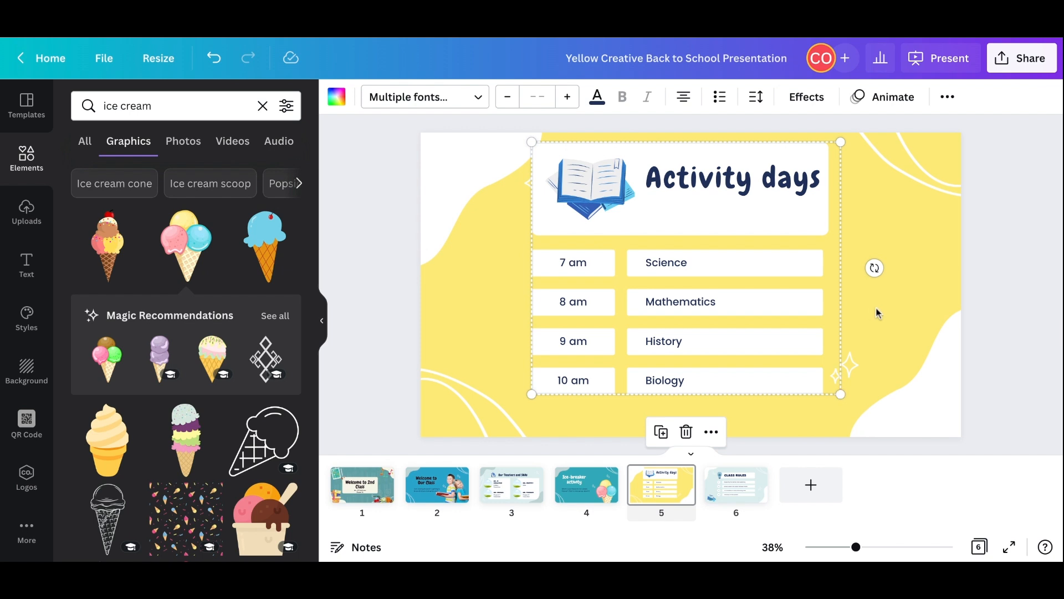
pyautogui.click(877, 312)
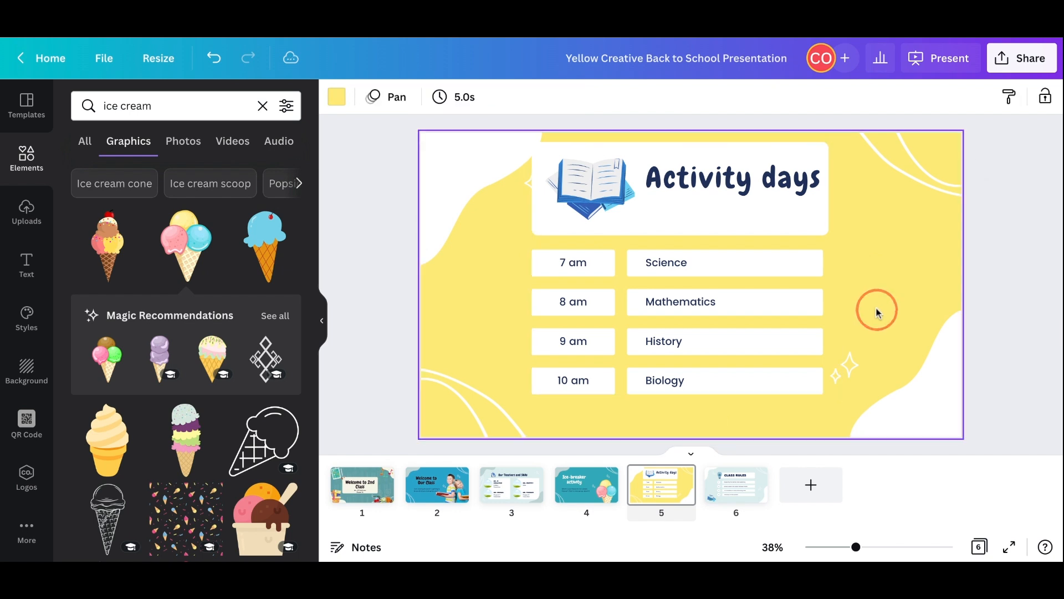
# - Copy the two white boxes of the 10 am row on page five and place the empty copies beneath it as a fifth row
pyautogui.click(605, 393)
pyautogui.click(672, 392)
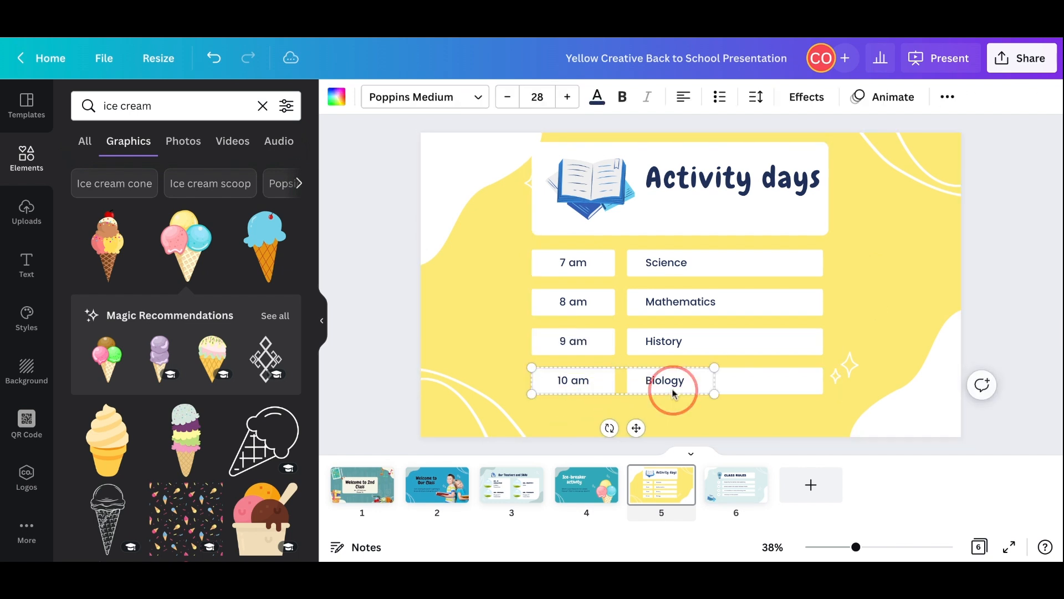
pyautogui.click(736, 388)
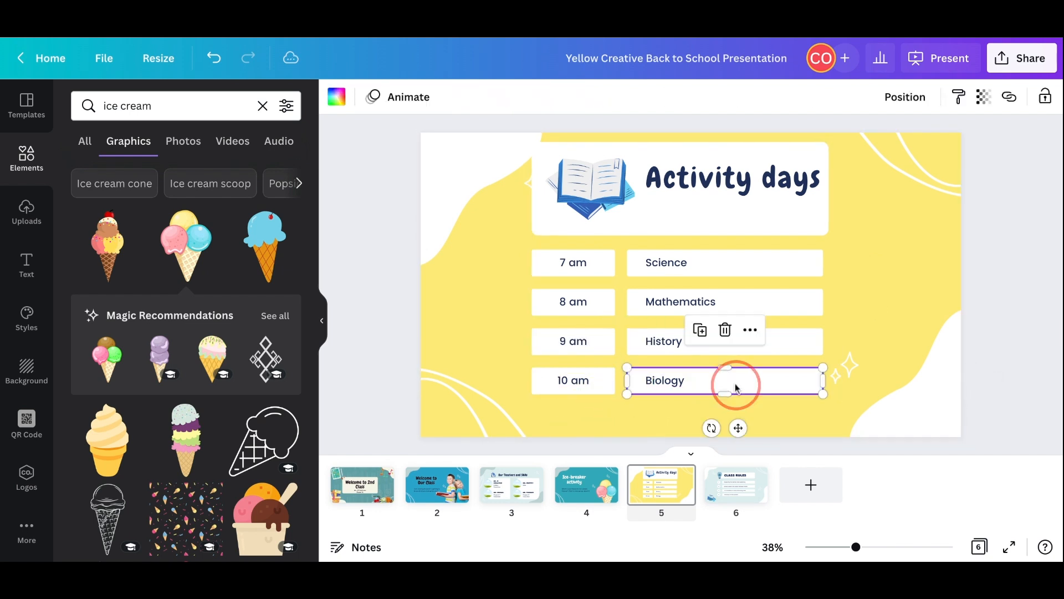
pyautogui.keyDown('shift'); pyautogui.click(608, 392); pyautogui.keyUp('shift')
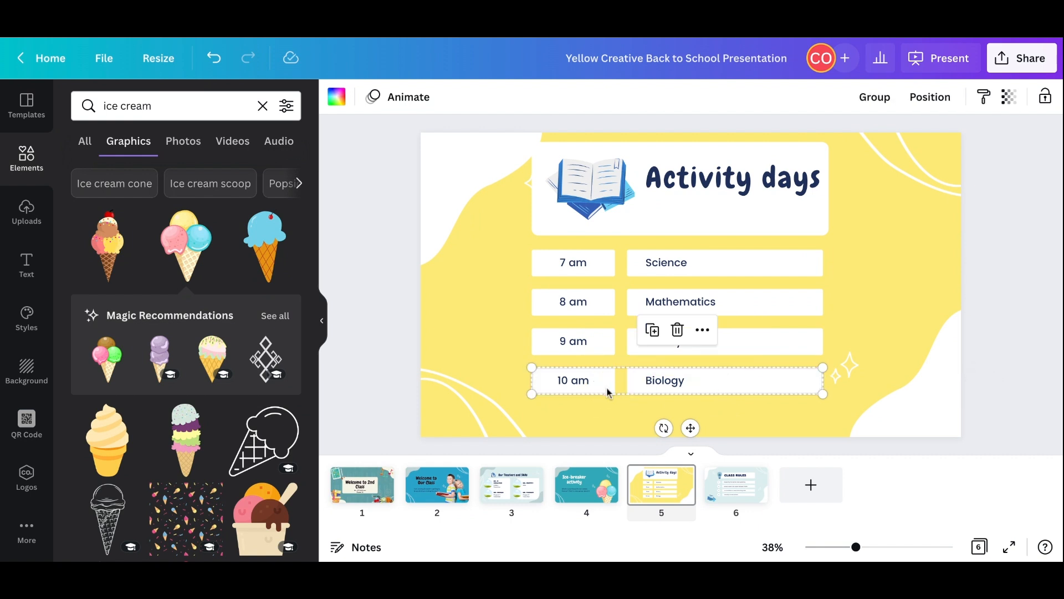
pyautogui.rightClick(609, 392)
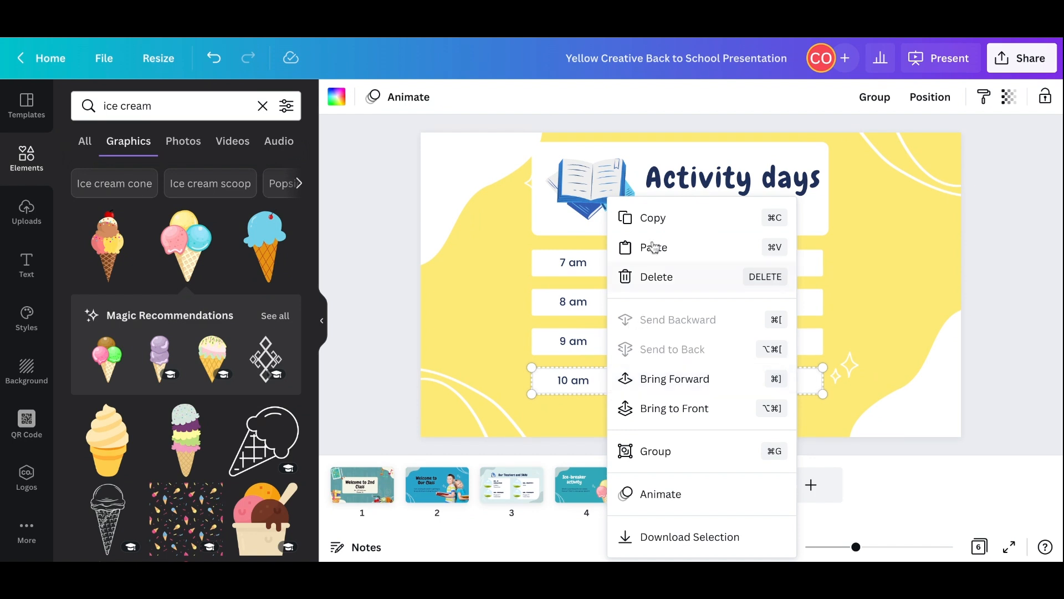
pyautogui.click(663, 227)
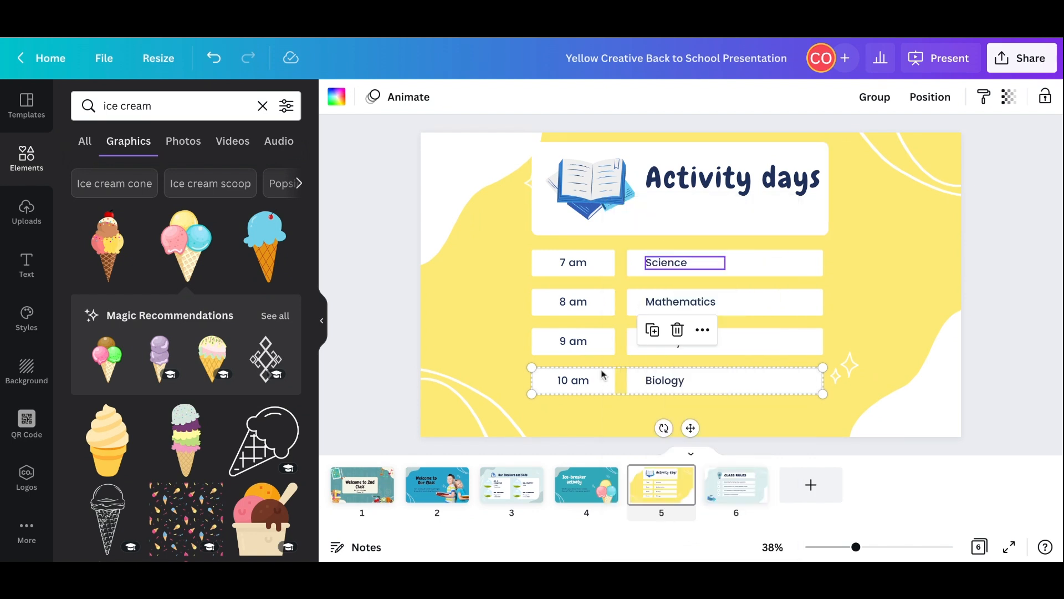
pyautogui.click(581, 411)
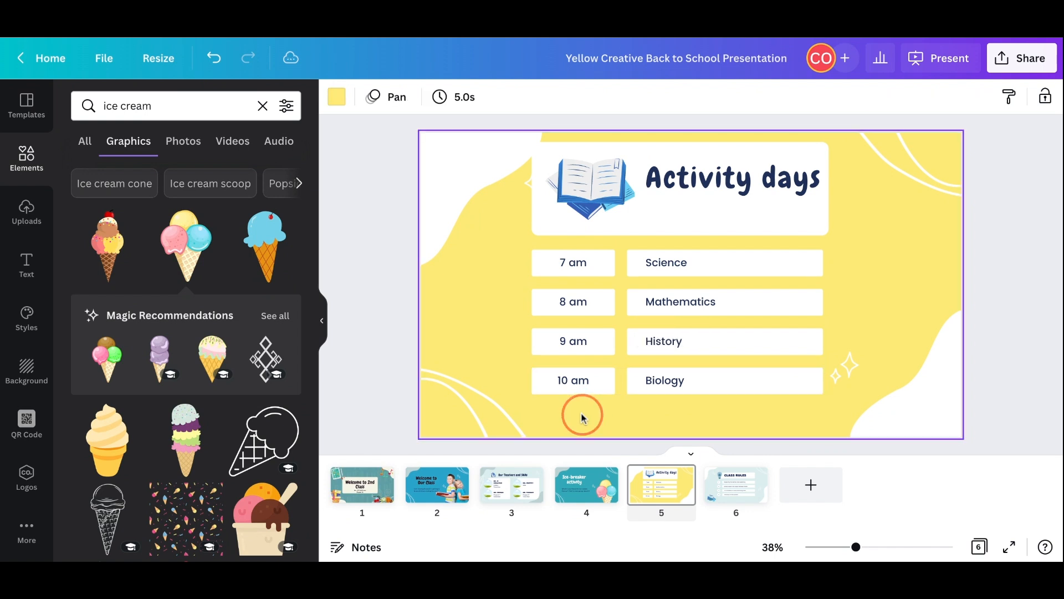
pyautogui.rightClick(581, 416)
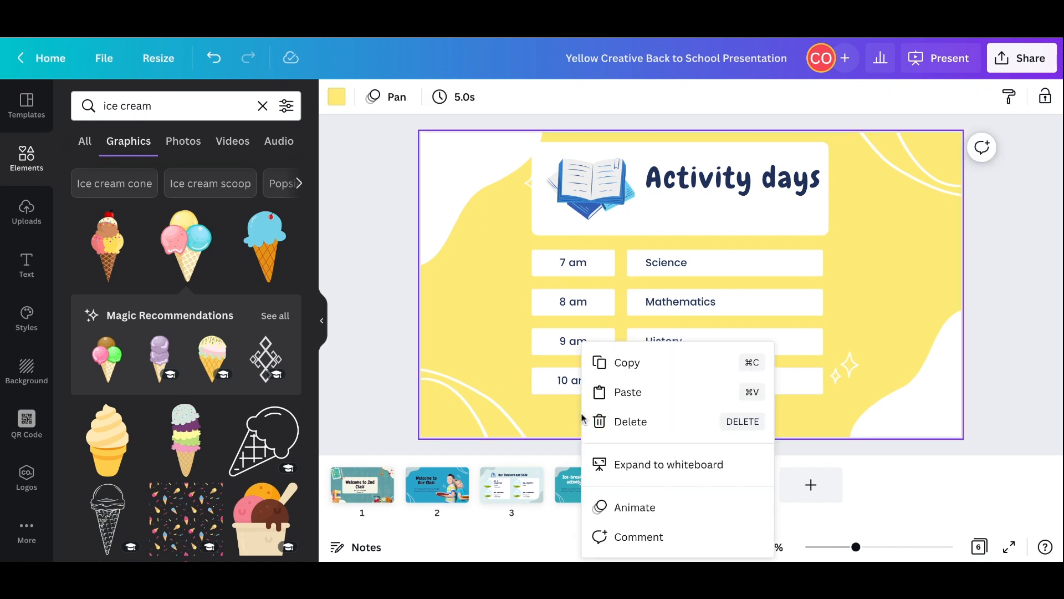
pyautogui.click(622, 393)
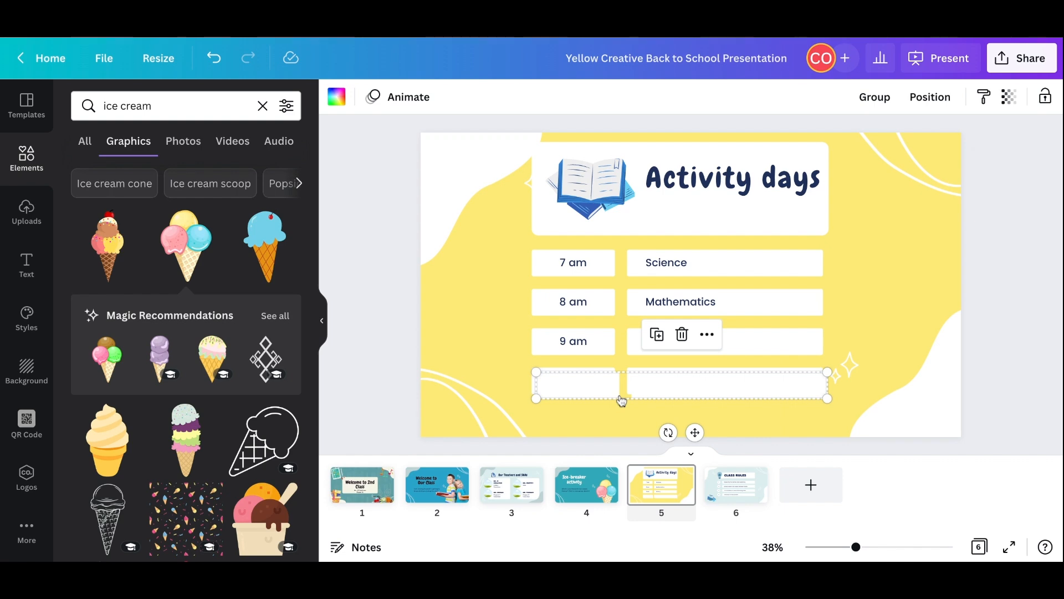
pyautogui.moveTo(604, 387)
pyautogui.mouseDown()
pyautogui.moveTo(603, 418)
pyautogui.moveTo(604, 388)
pyautogui.mouseUp()
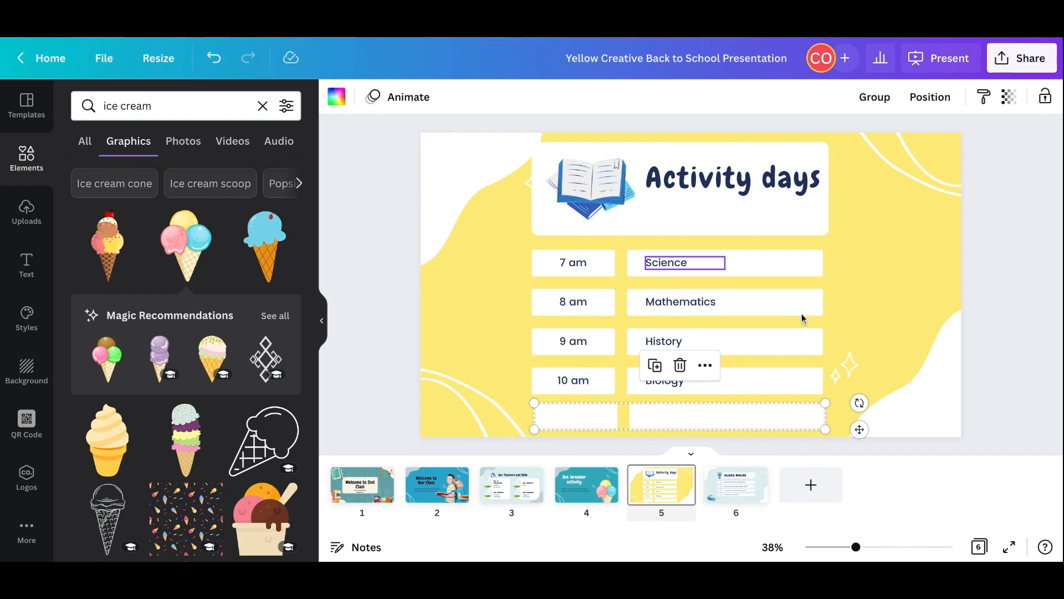
# - Delete the book graphic from the title card and centre the "Activity days" title within the card
pyautogui.click(602, 191)
pyautogui.press('Delete')
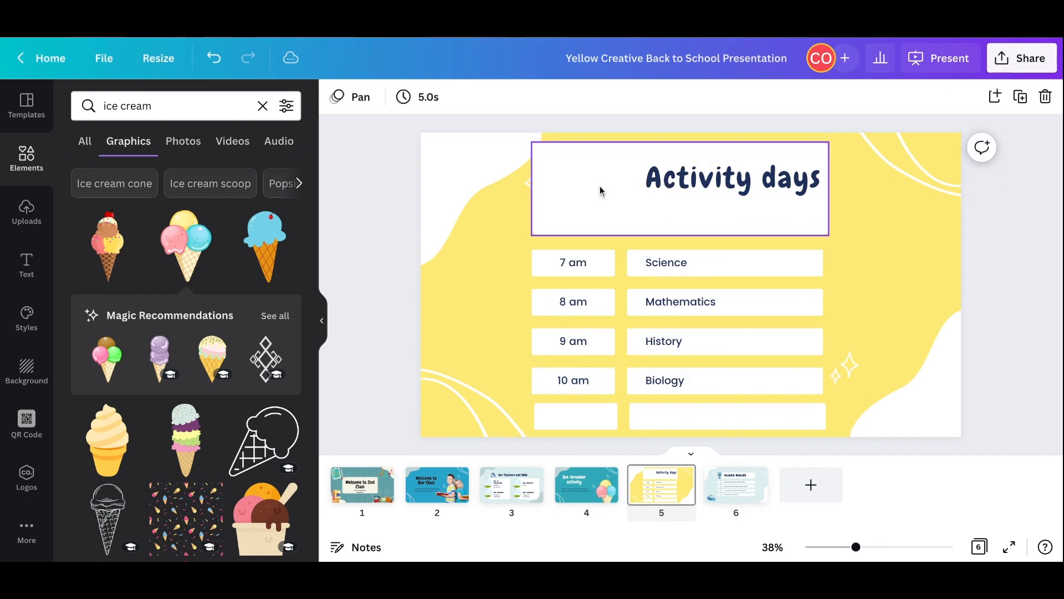
pyautogui.click(718, 175)
pyautogui.moveTo(717, 175); pyautogui.dragTo(655, 177)
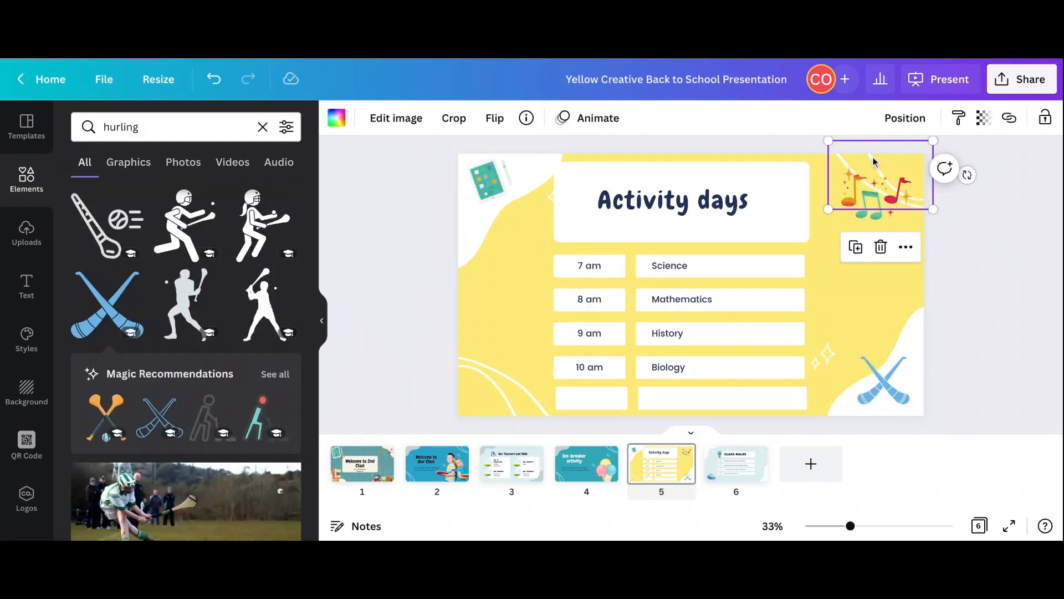
# - Enlarge the white curved-line decoration at the page's upper-right corner and tuck the music notes graphic, made smaller, into that corner
pyautogui.moveTo(872, 159); pyautogui.dragTo(841, 190)
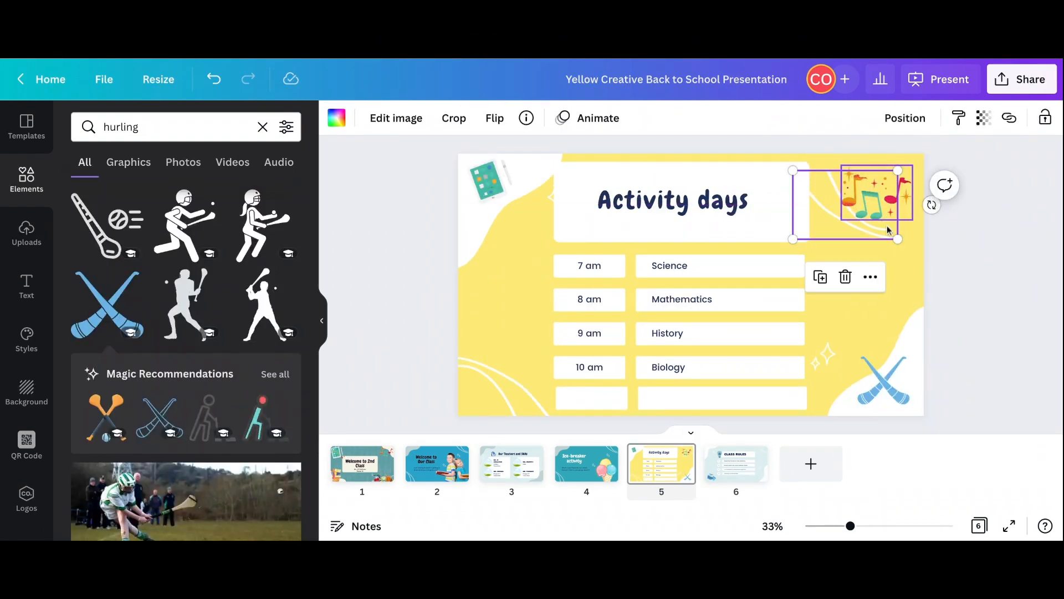
pyautogui.moveTo(898, 239); pyautogui.dragTo(956, 277)
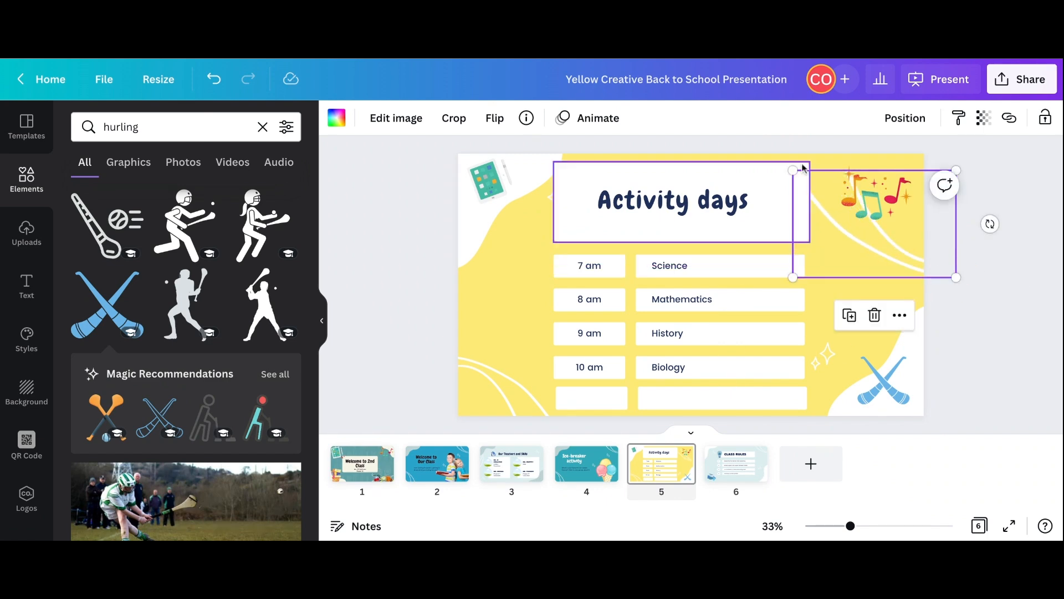
pyautogui.moveTo(794, 170); pyautogui.dragTo(770, 133)
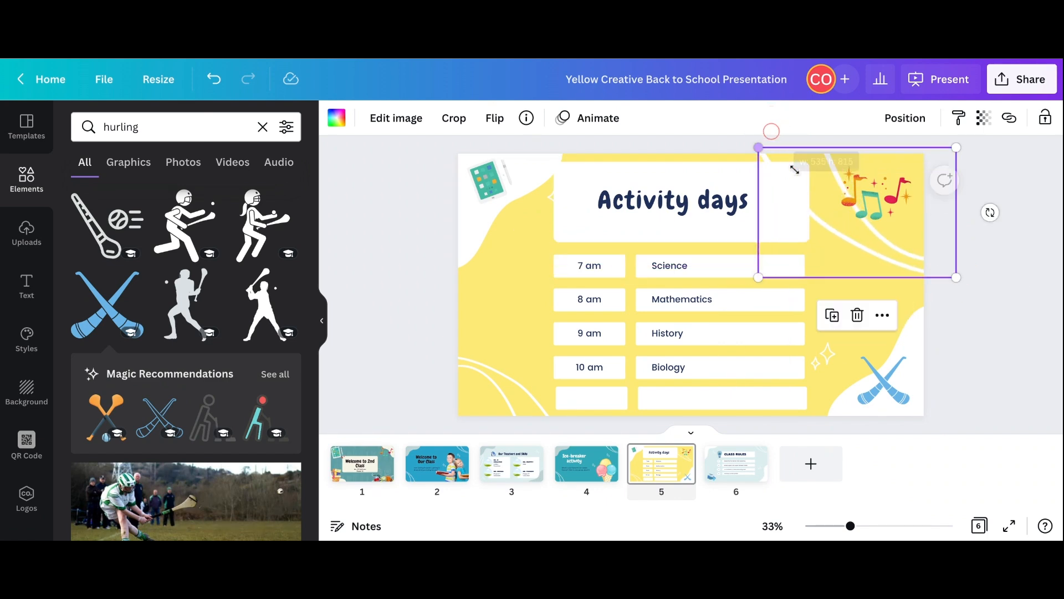
pyautogui.moveTo(883, 194)
pyautogui.mouseDown()
pyautogui.moveTo(848, 211)
pyautogui.moveTo(883, 192)
pyautogui.mouseUp()
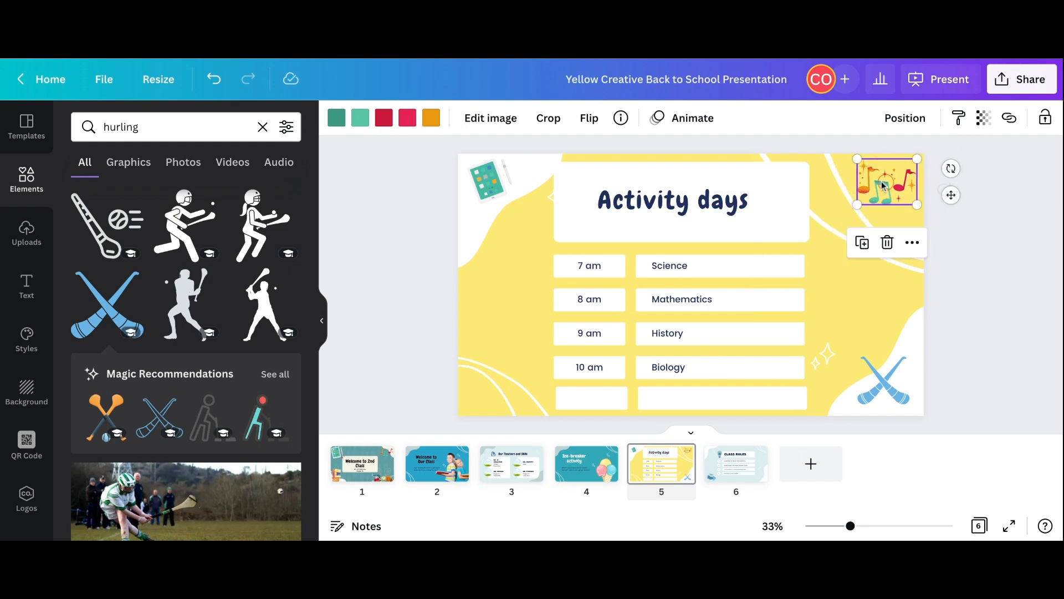
pyautogui.click(966, 280)
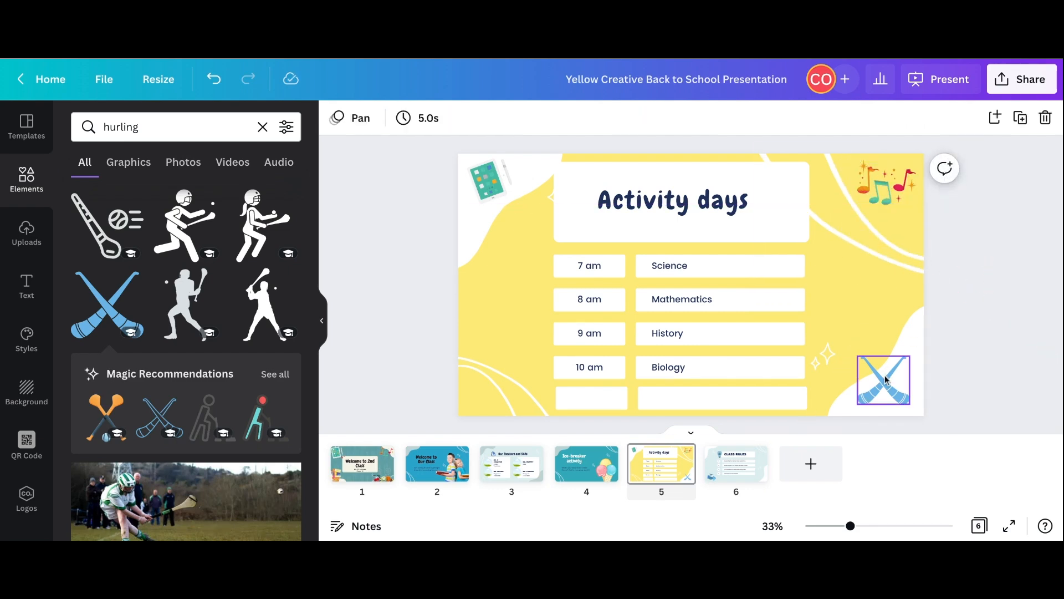
# - Shift the white blob at the page's lower-right corner inward and move the crossed hurling sticks closer to the corner
pyautogui.click(903, 342)
pyautogui.moveTo(903, 343); pyautogui.dragTo(887, 330)
pyautogui.moveTo(883, 380); pyautogui.dragTo(892, 383)
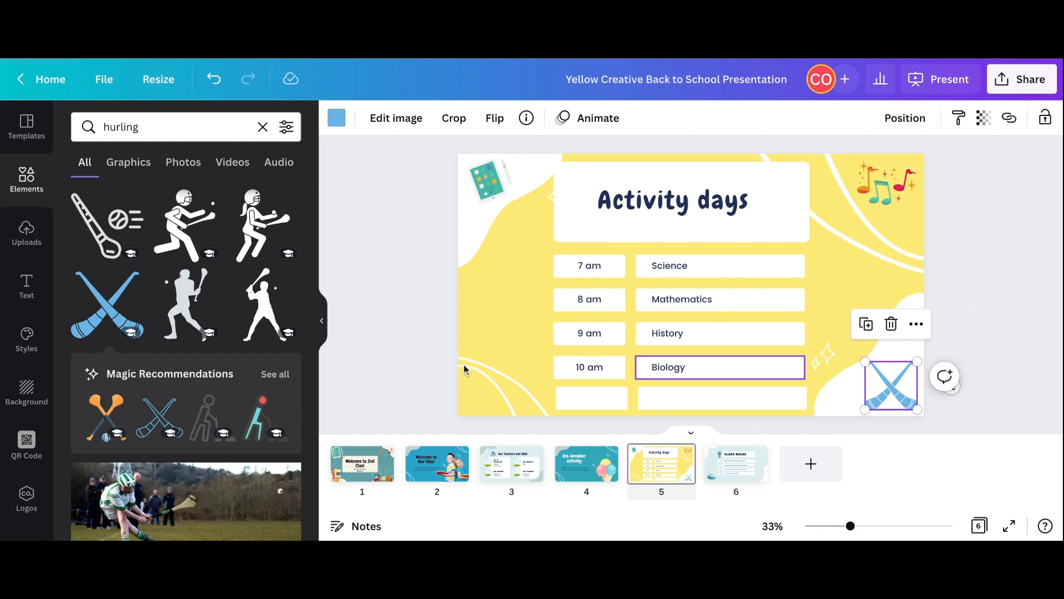
# - Replace the four times with Monday, Tuesday, Wednesday and Thursday, and the last three subjects with "P.E.", "Art" and "Hurling and Camogie"
pyautogui.click(610, 272)
pyautogui.click(609, 271)
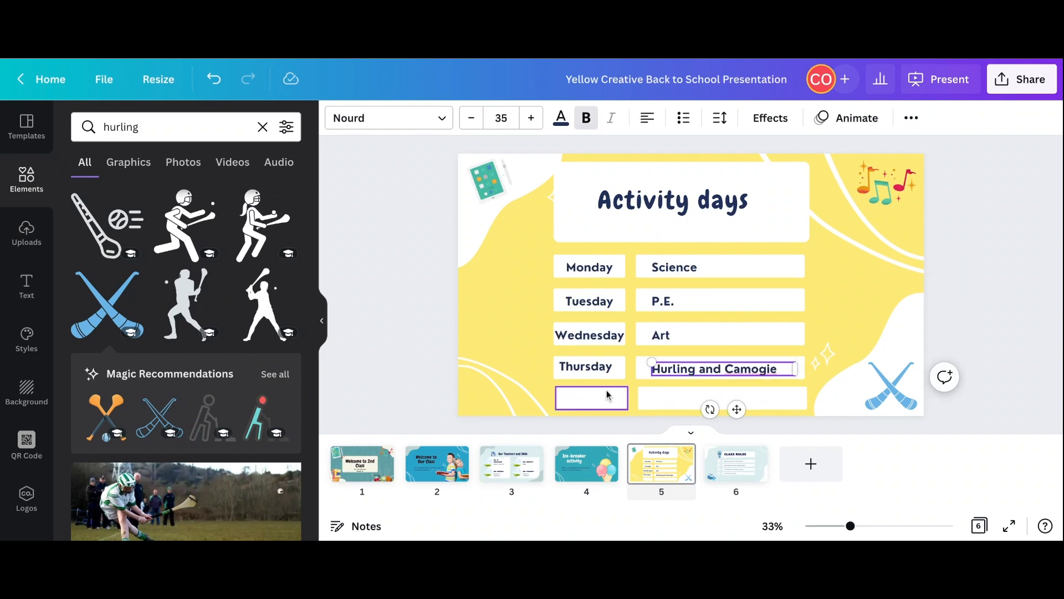
# - Copy the "Thursday" label into the empty fifth-row day box and change the copy's text to "Friday"
pyautogui.click(607, 395)
pyautogui.click(578, 397)
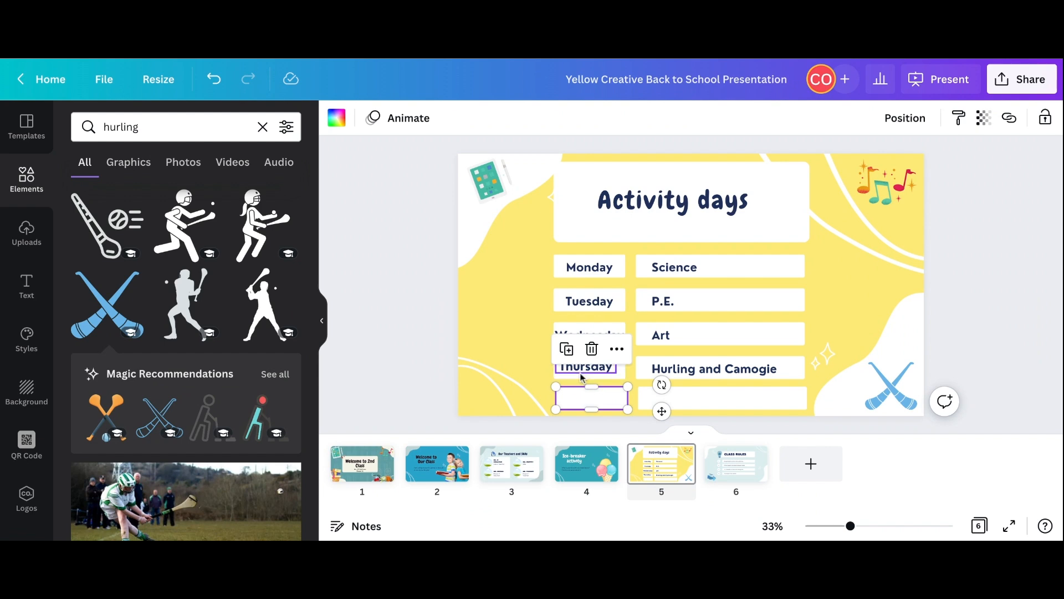
pyautogui.click(581, 377)
pyautogui.rightClick(582, 368)
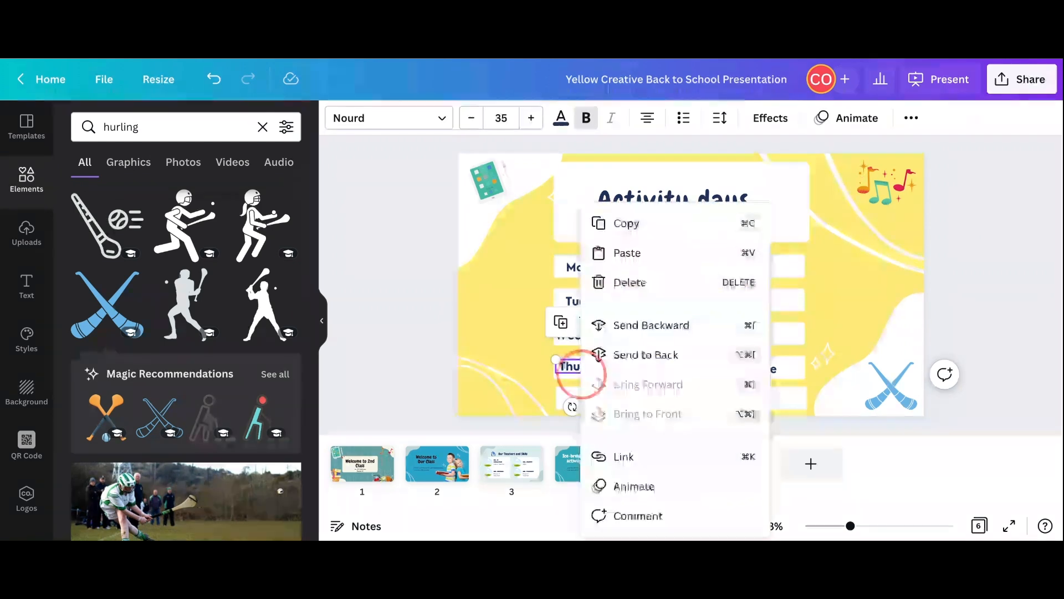
pyautogui.click(632, 226)
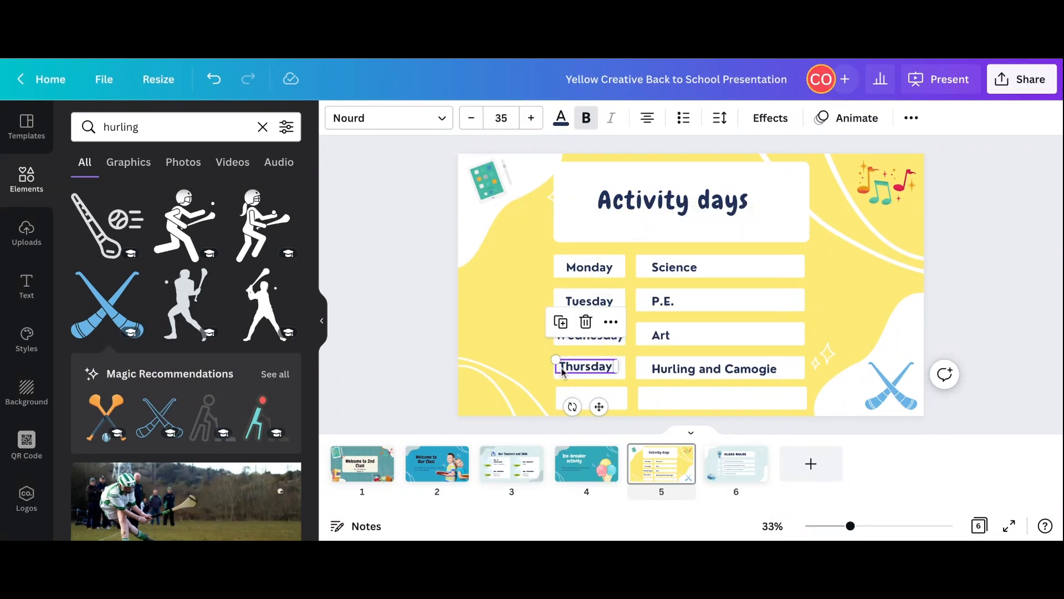
pyautogui.hotkey('ctrl', 'v')
pyautogui.moveTo(598, 404)
pyautogui.mouseDown()
pyautogui.moveTo(595, 429)
pyautogui.moveTo(598, 404)
pyautogui.mouseUp()
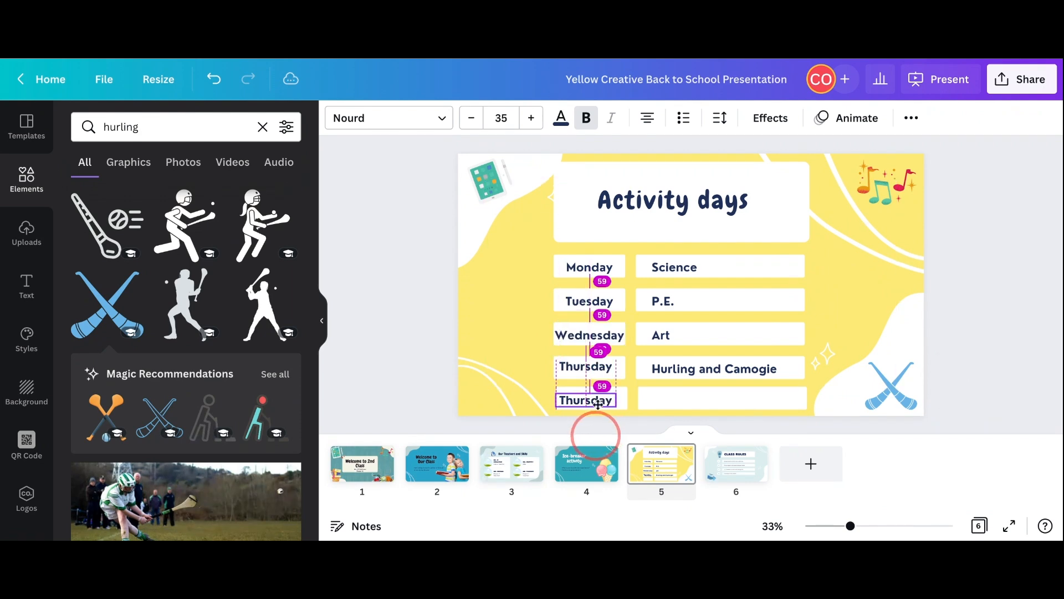
pyautogui.doubleClick(607, 400)
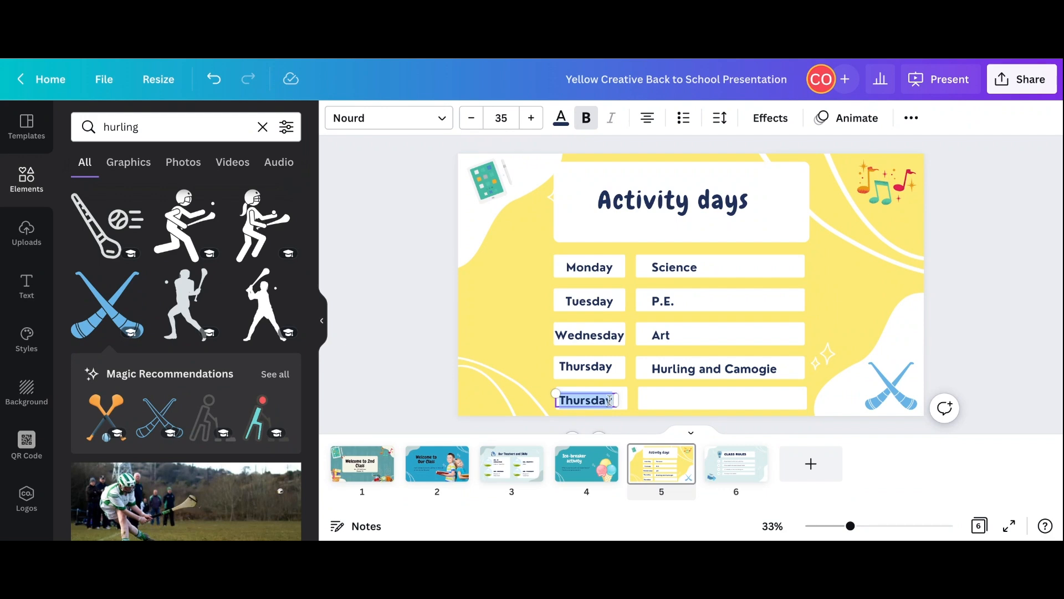
pyautogui.write('Fri')
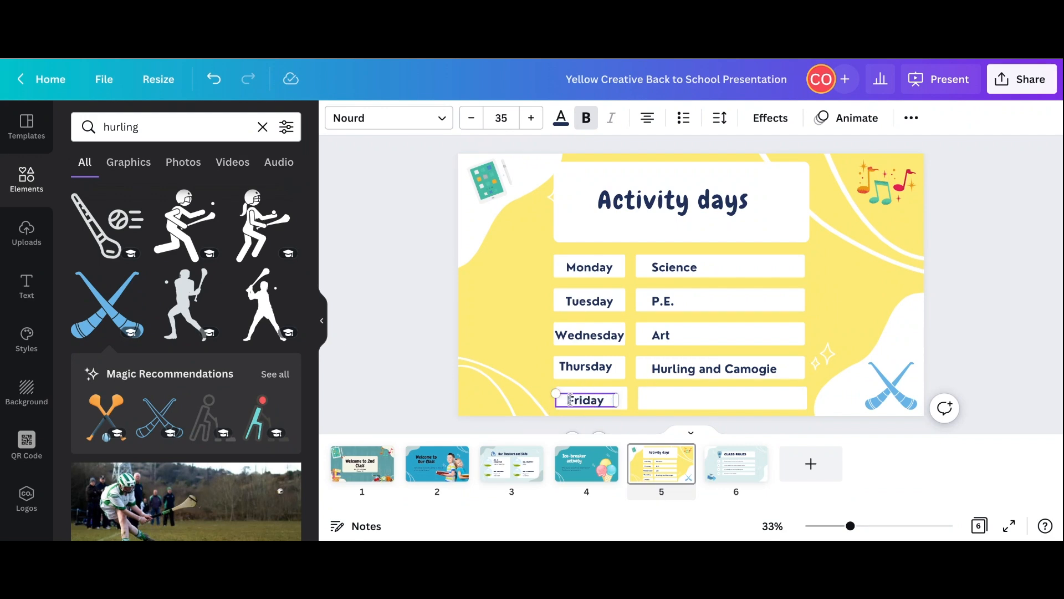
pyautogui.click(665, 376)
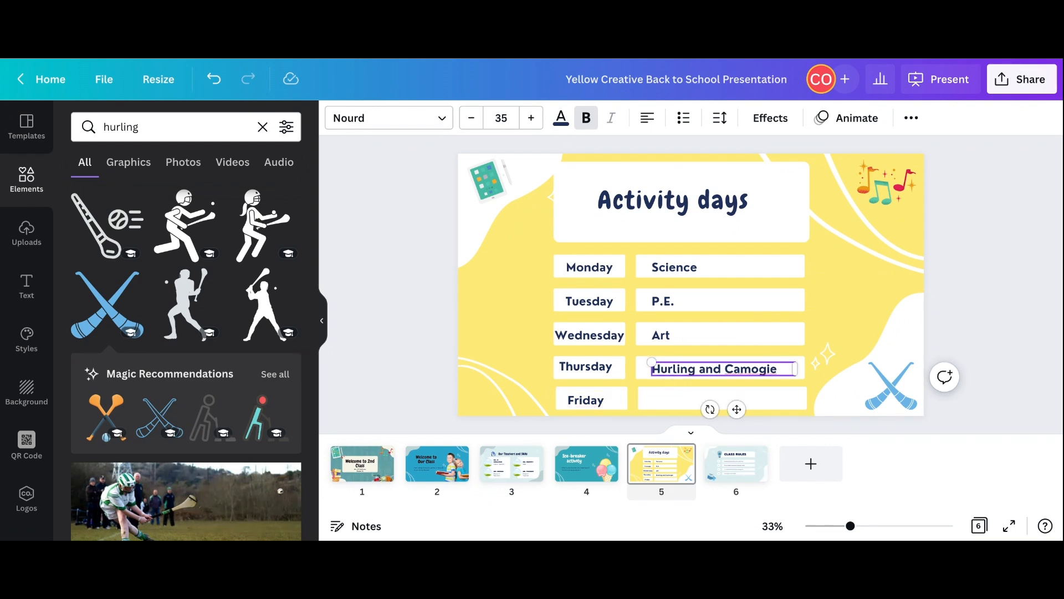
pyautogui.click(676, 376)
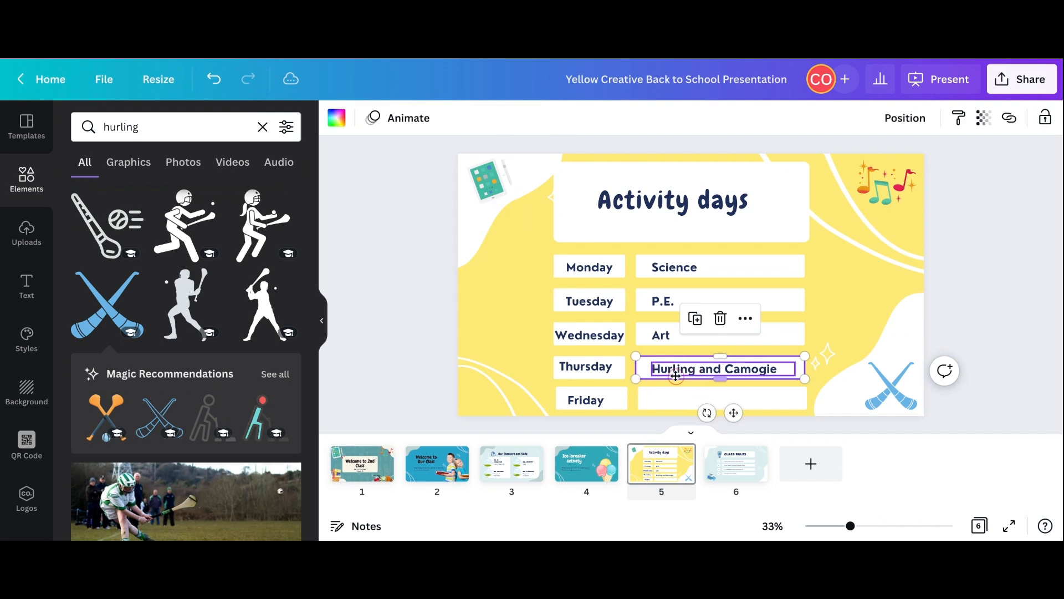
pyautogui.press('Delete')
pyautogui.click(698, 377)
pyautogui.hotkey('ctrl', 'z')
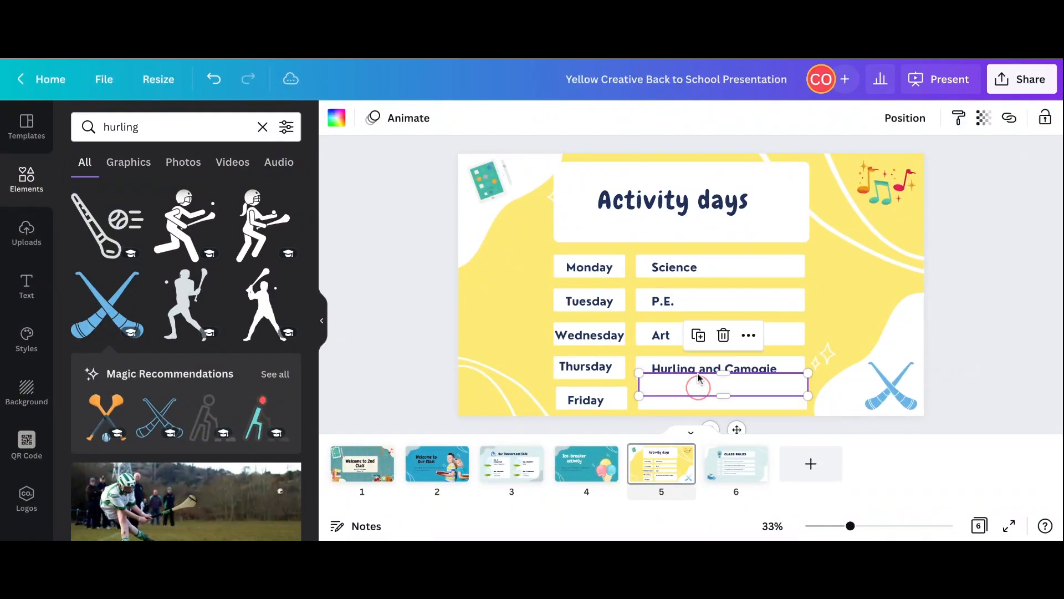
pyautogui.hotkey('ctrl', 'c')
pyautogui.press('Escape')
# - Duplicate the "Hurling and Camogie" text for the Friday row's empty activity box
pyautogui.click(687, 370)
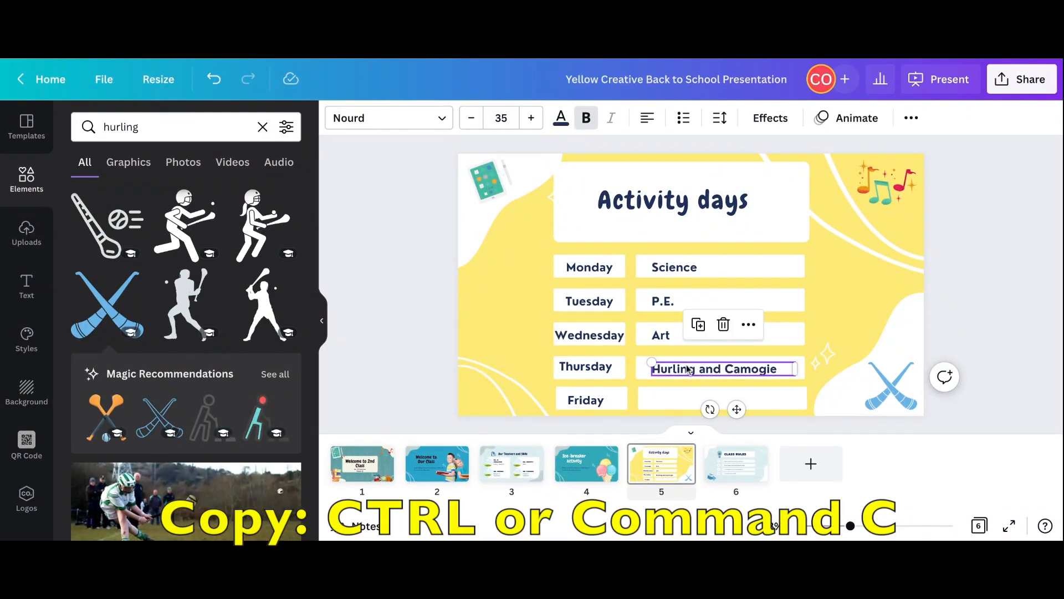
pyautogui.click(668, 398)
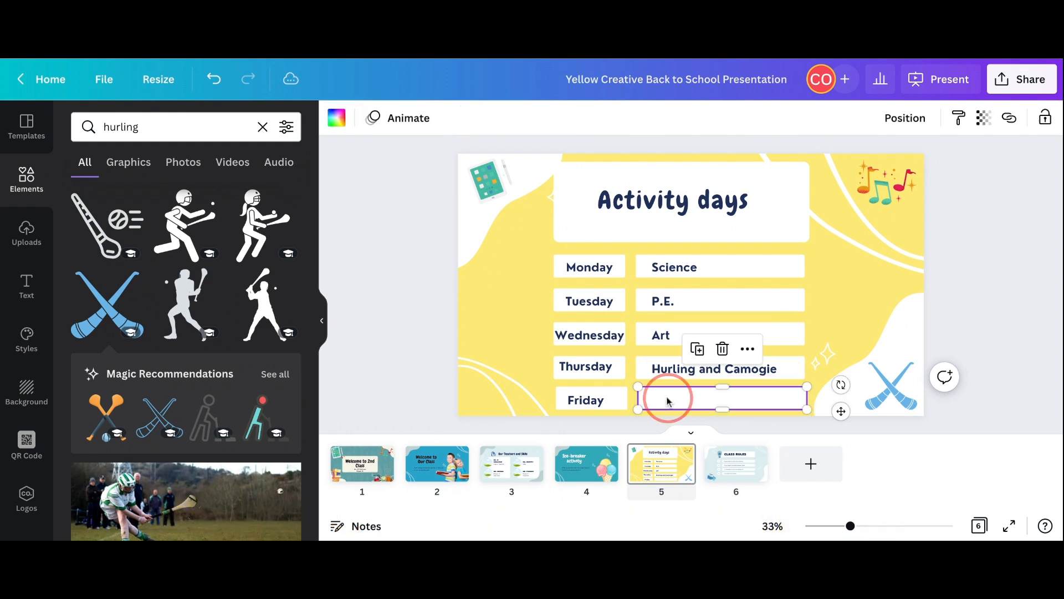
pyautogui.hotkey('ctrl', 'v')
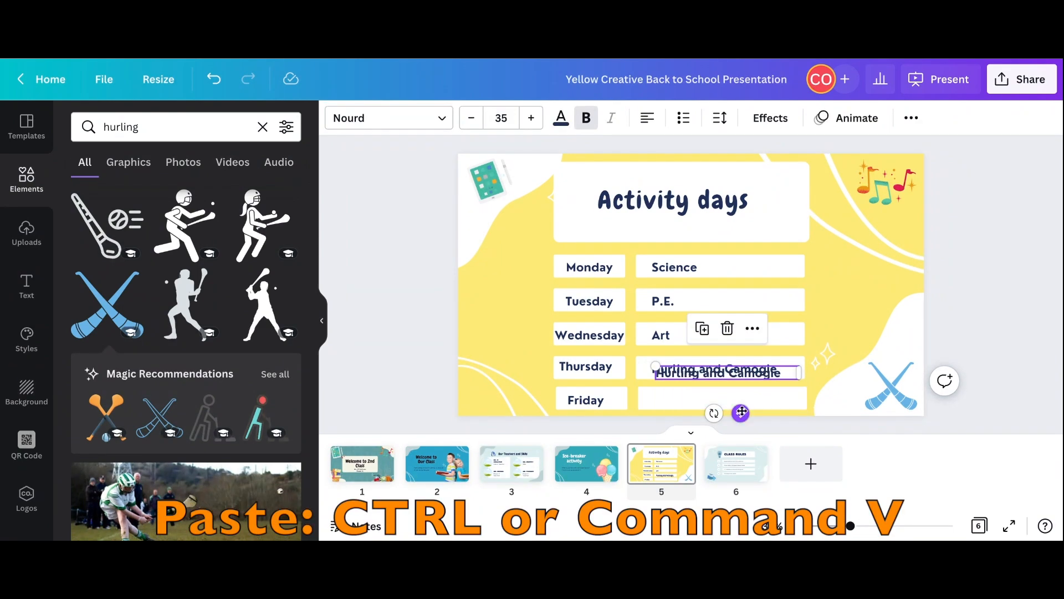